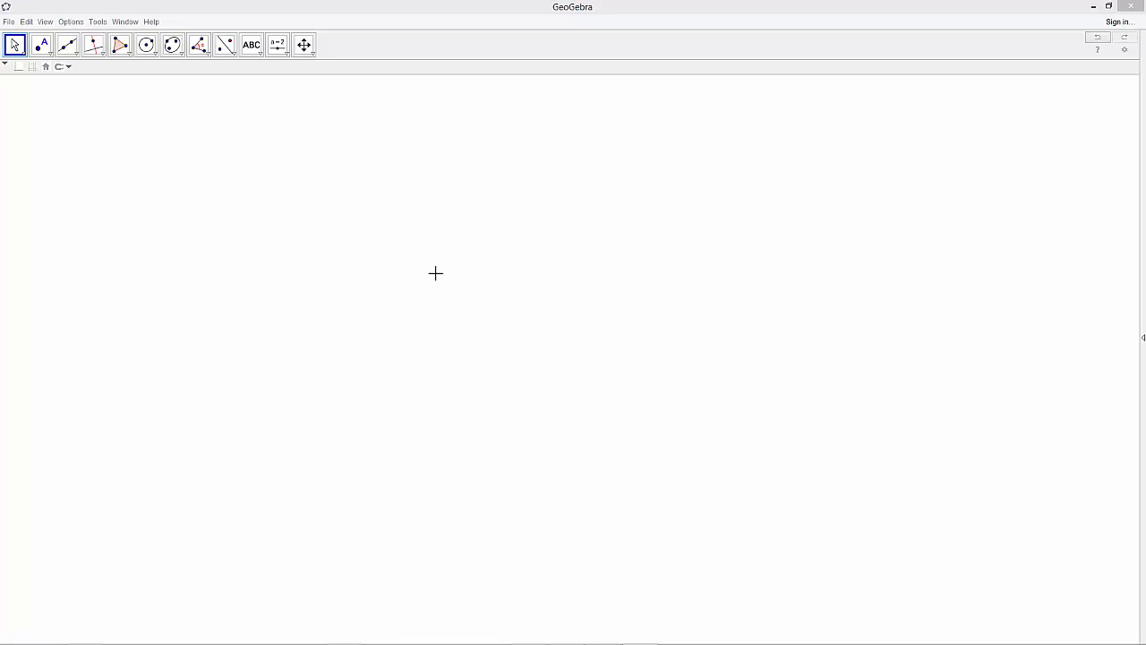
pyautogui.click(72, 22)
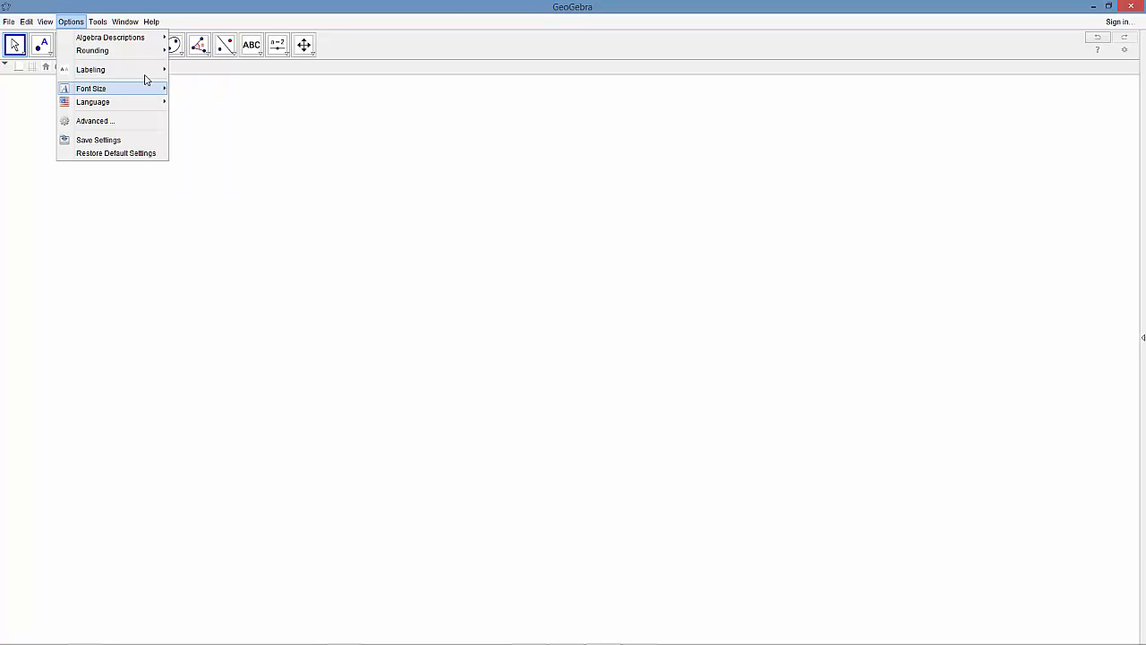
pyautogui.click(197, 89)
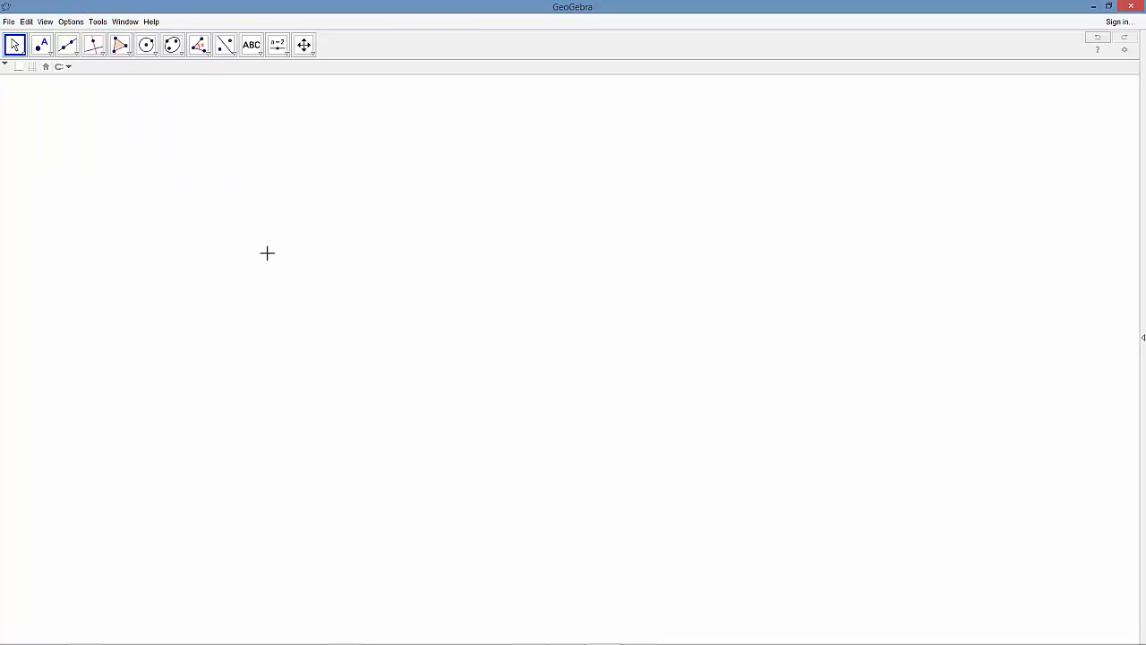
# Step: Place two free points in the empty drawing area, the second one up and to the left of the first
pyautogui.click(41, 47)
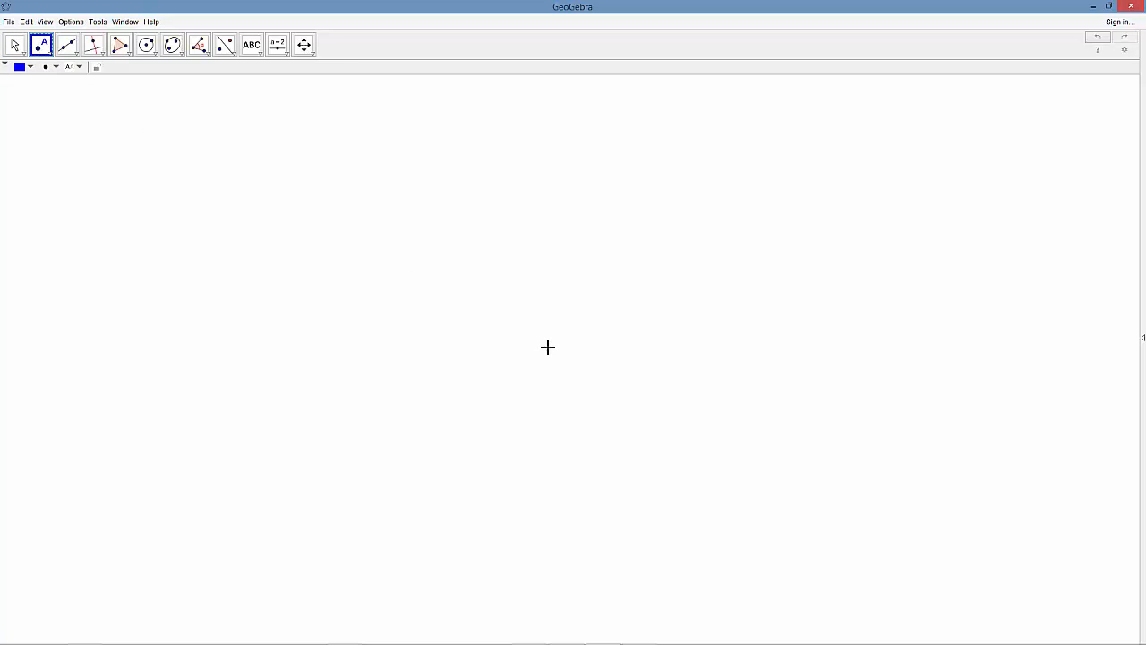
pyautogui.click(547, 347)
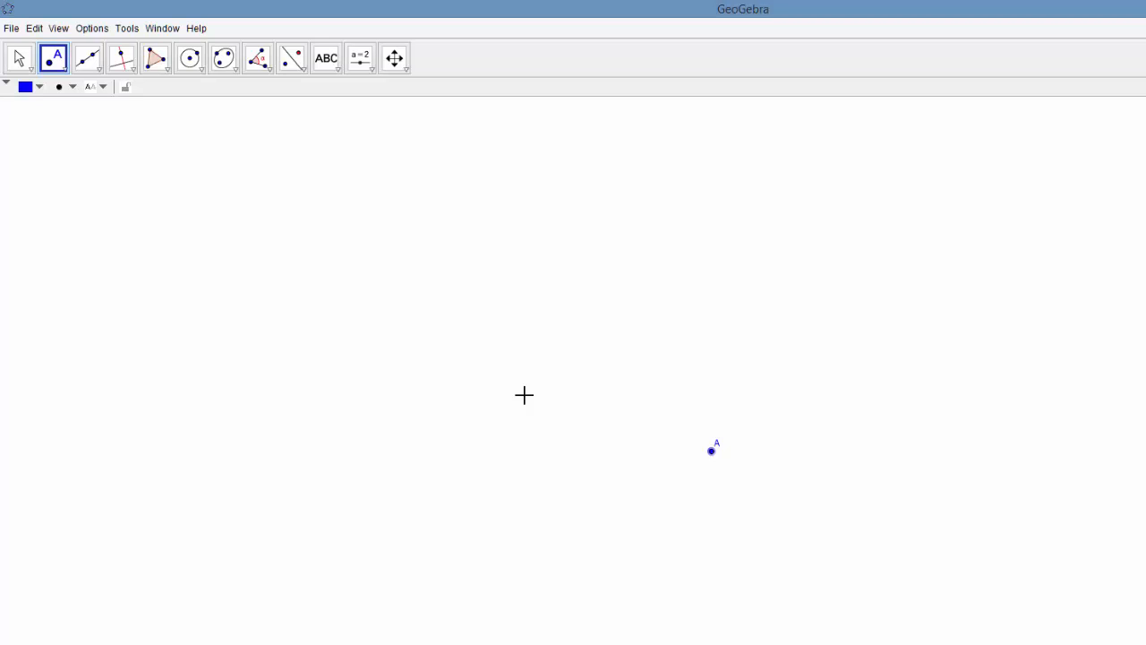
pyautogui.click(525, 395)
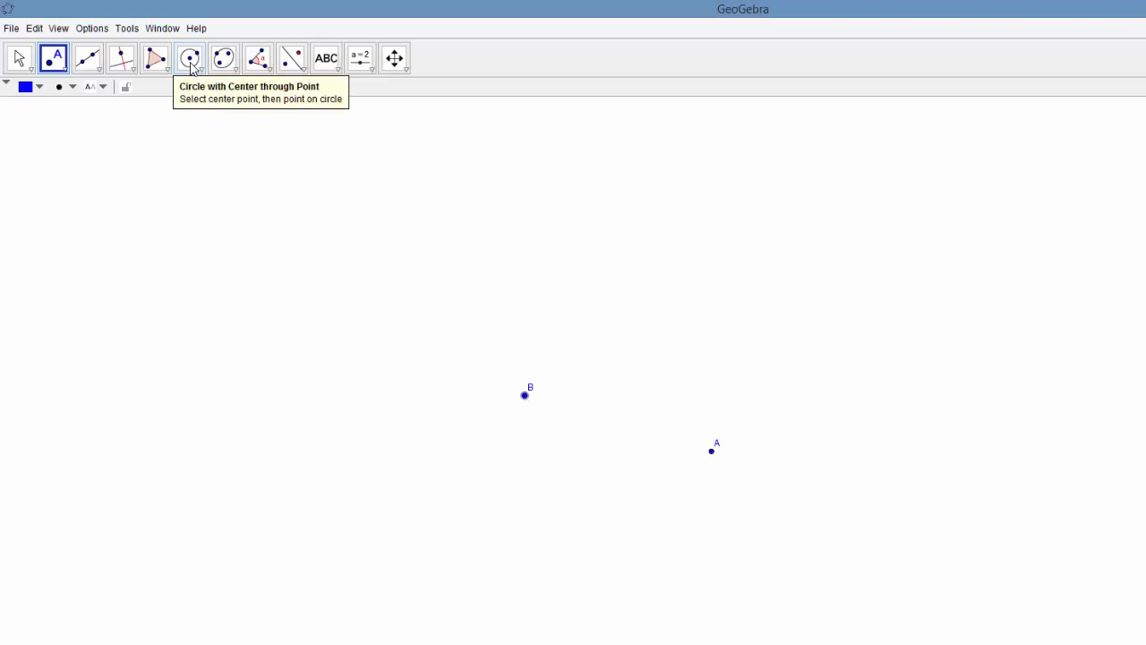
# Step: Draw a circle centred on A through B and another circle centred on B through A
pyautogui.click(190, 63)
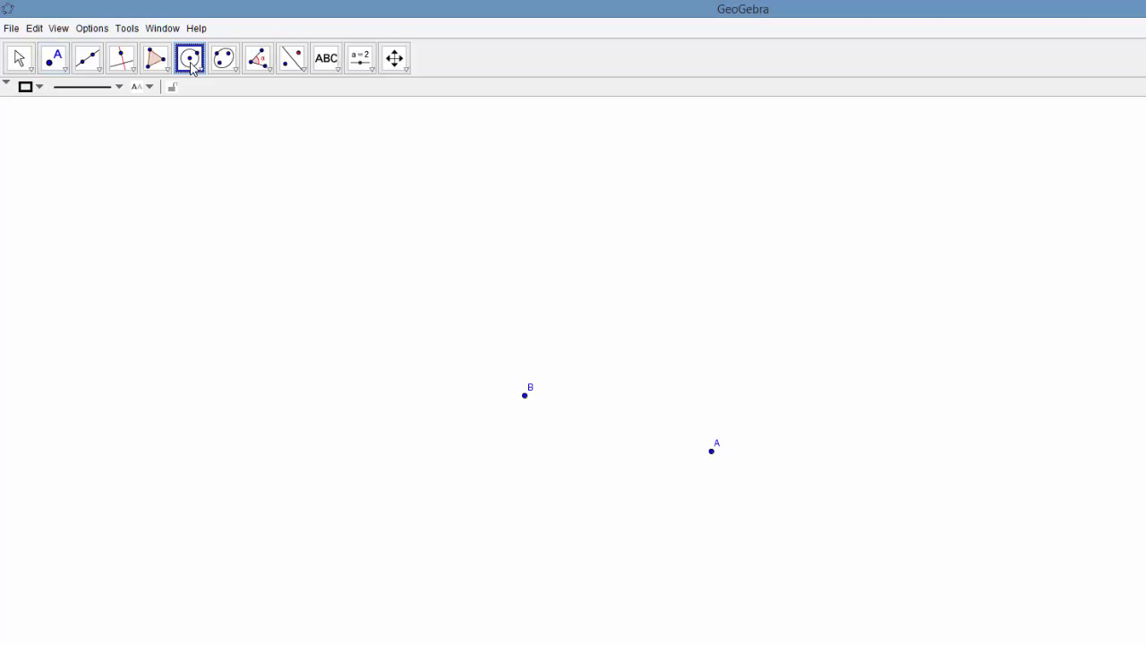
pyautogui.click(712, 451)
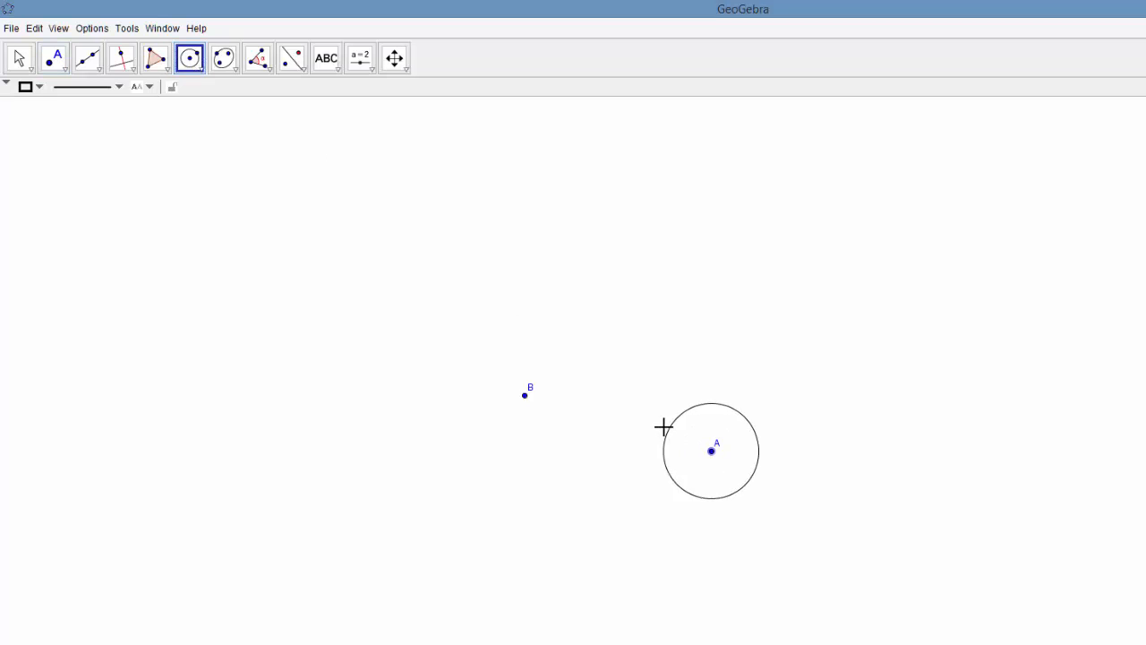
pyautogui.click(525, 396)
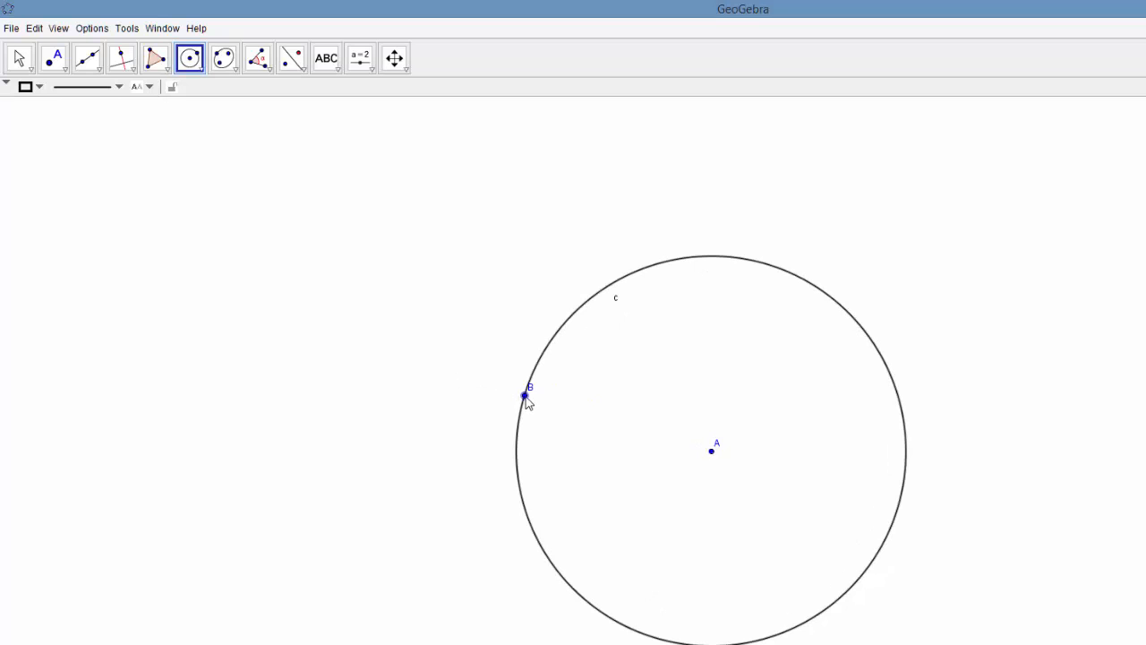
pyautogui.click(525, 396)
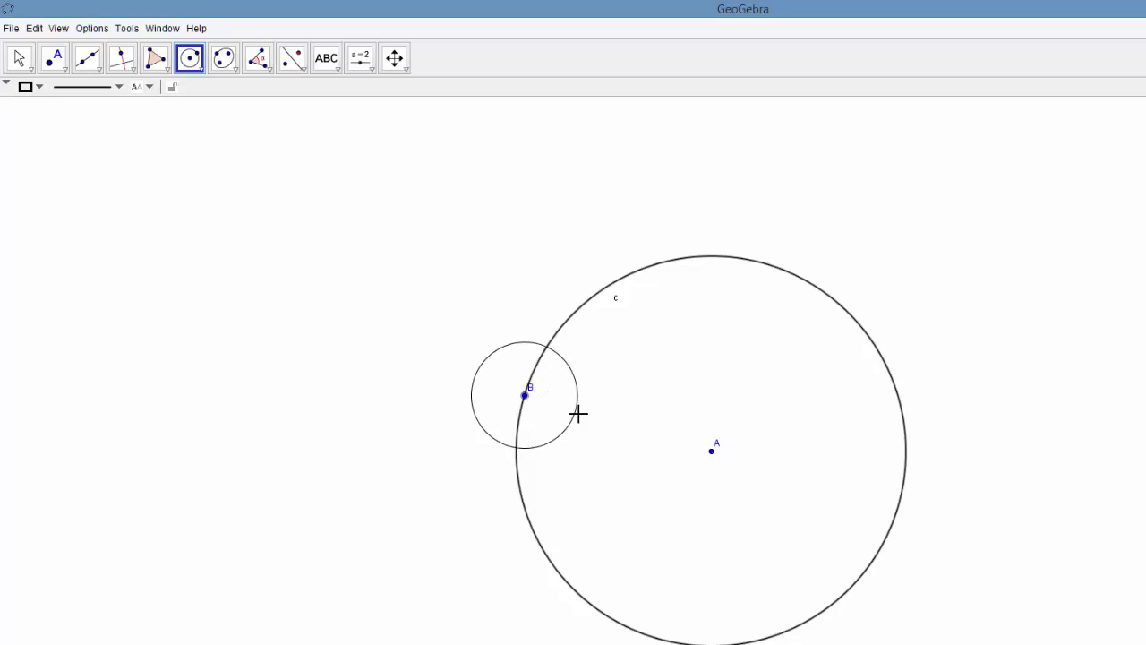
pyautogui.click(712, 453)
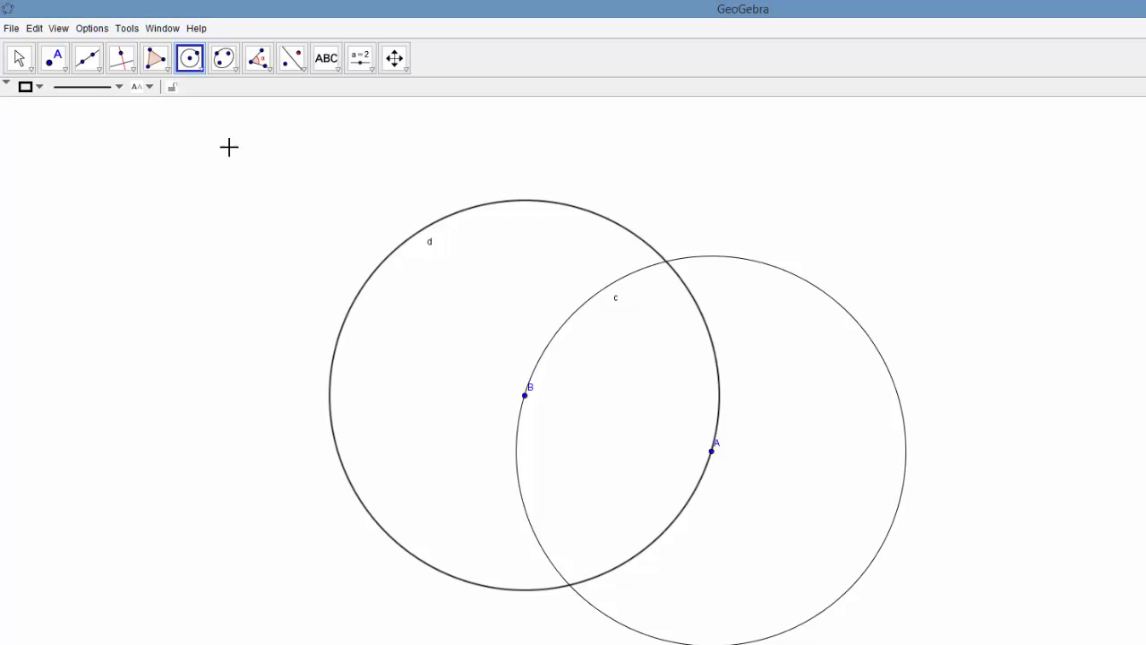
# Step: Mark both intersection points of the two circles with the Intersect tool
pyautogui.click(65, 72)
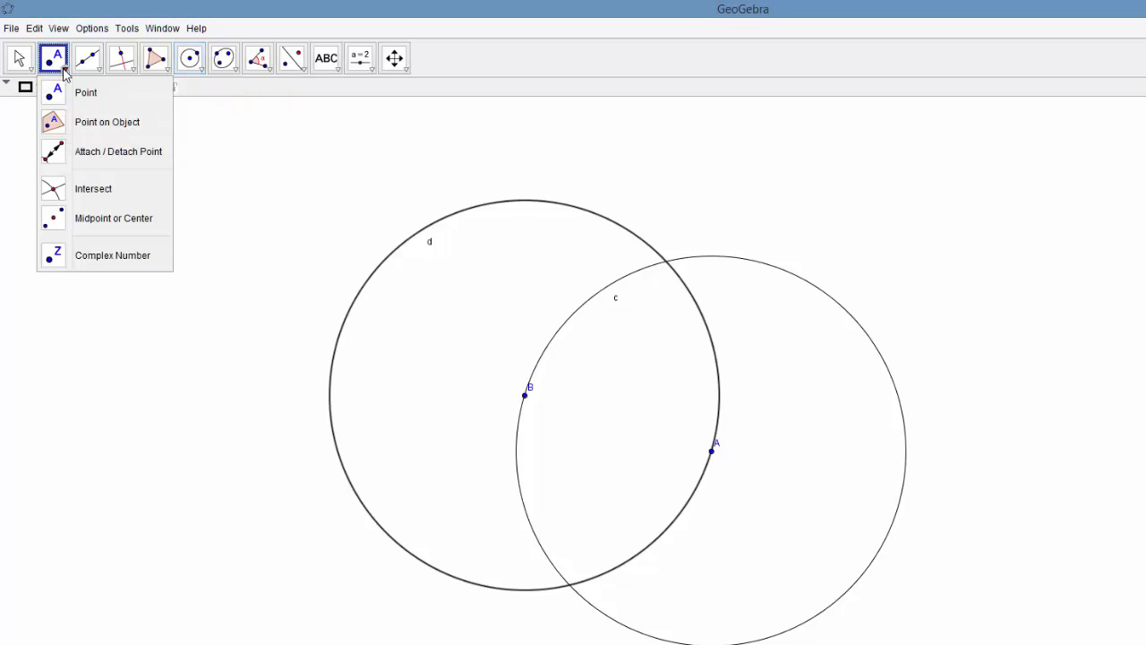
pyautogui.click(89, 193)
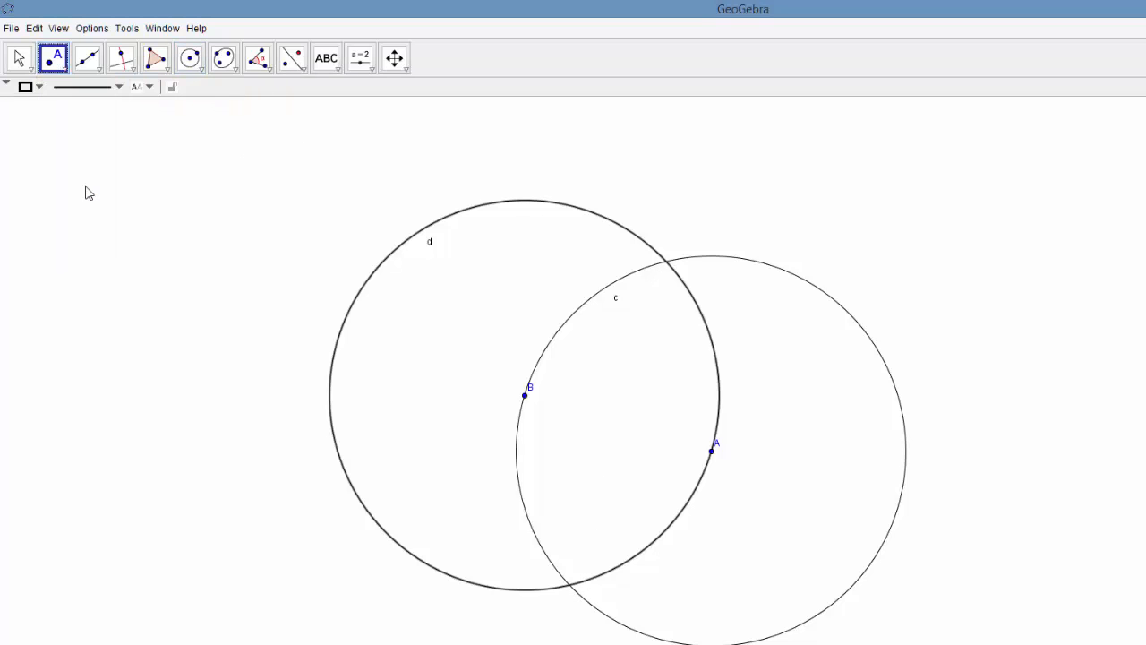
pyautogui.click(666, 261)
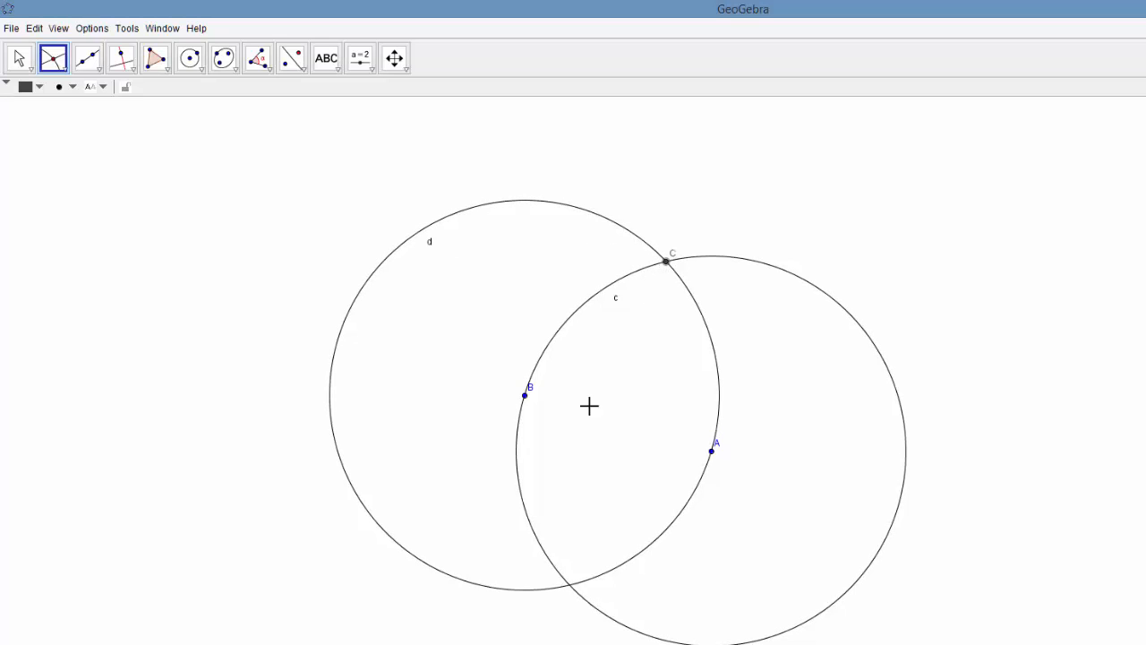
pyautogui.click(571, 585)
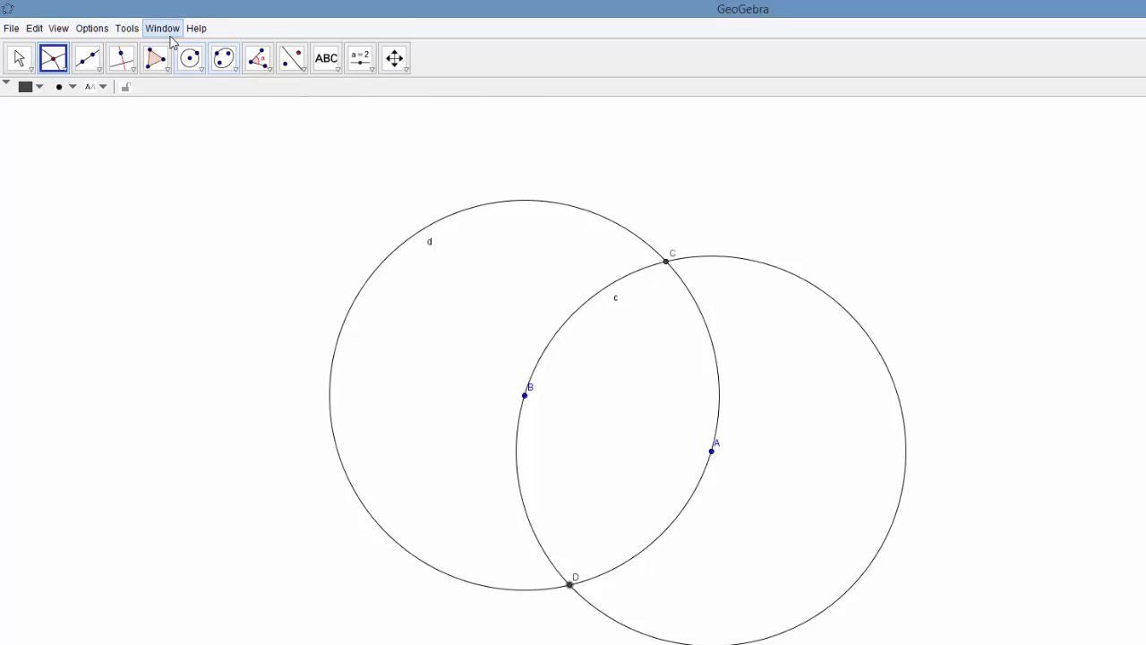
# Step: Draw a circle centred on C through A and mark its unmarked intersection with the circle centred on A
pyautogui.click(190, 59)
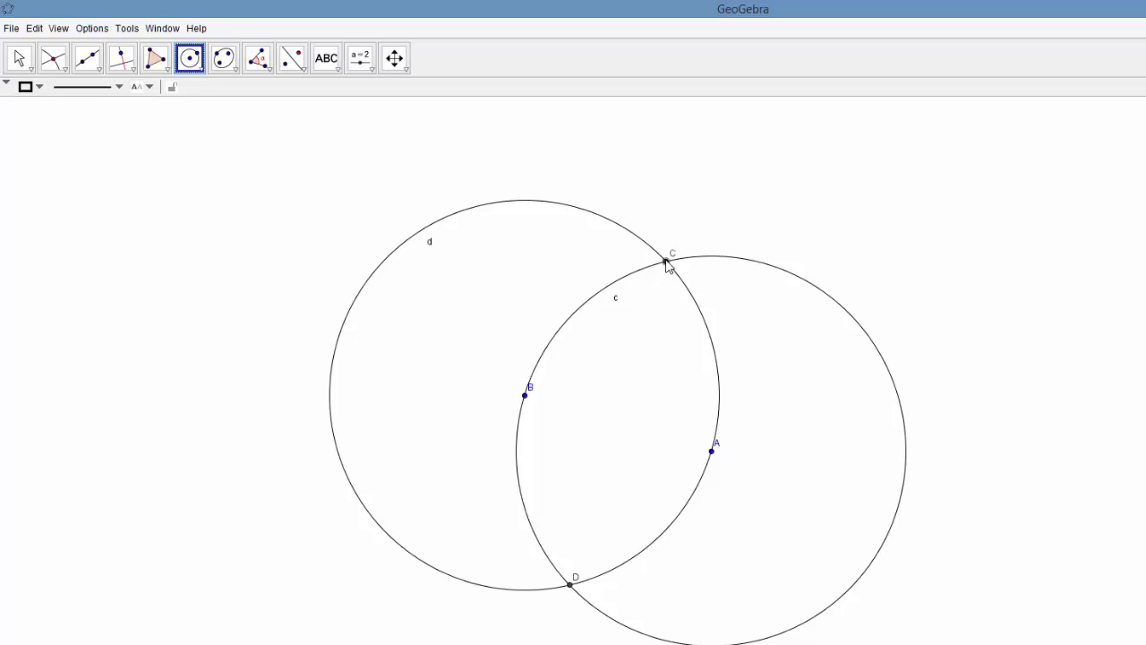
pyautogui.click(665, 262)
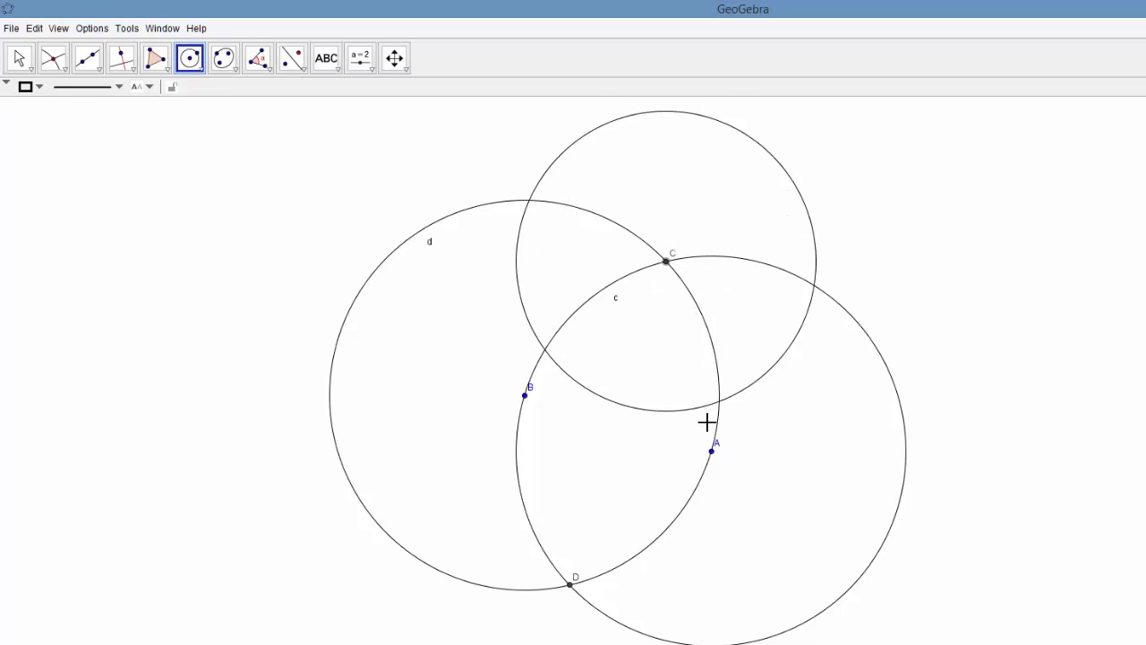
pyautogui.click(712, 451)
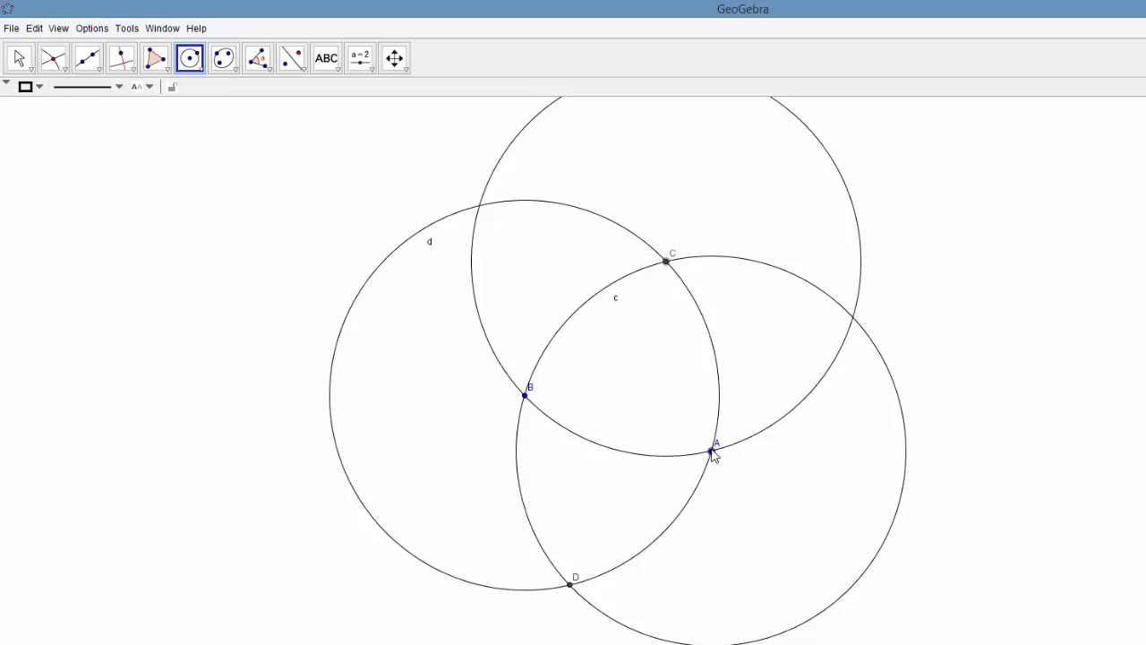
pyautogui.click(712, 451)
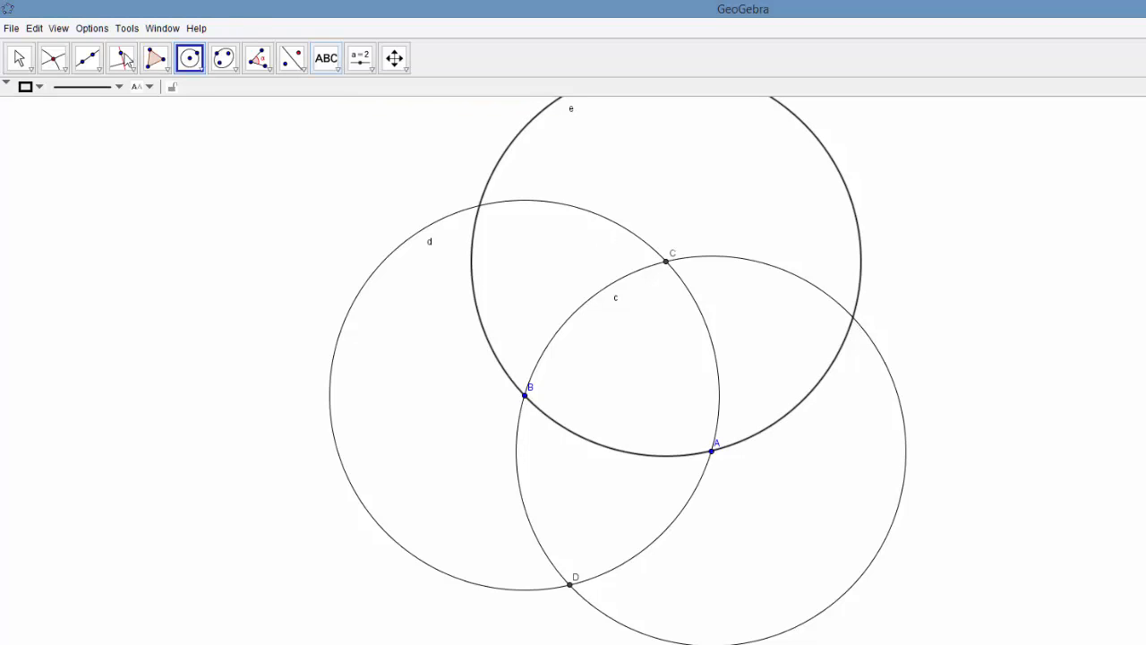
pyautogui.click(58, 60)
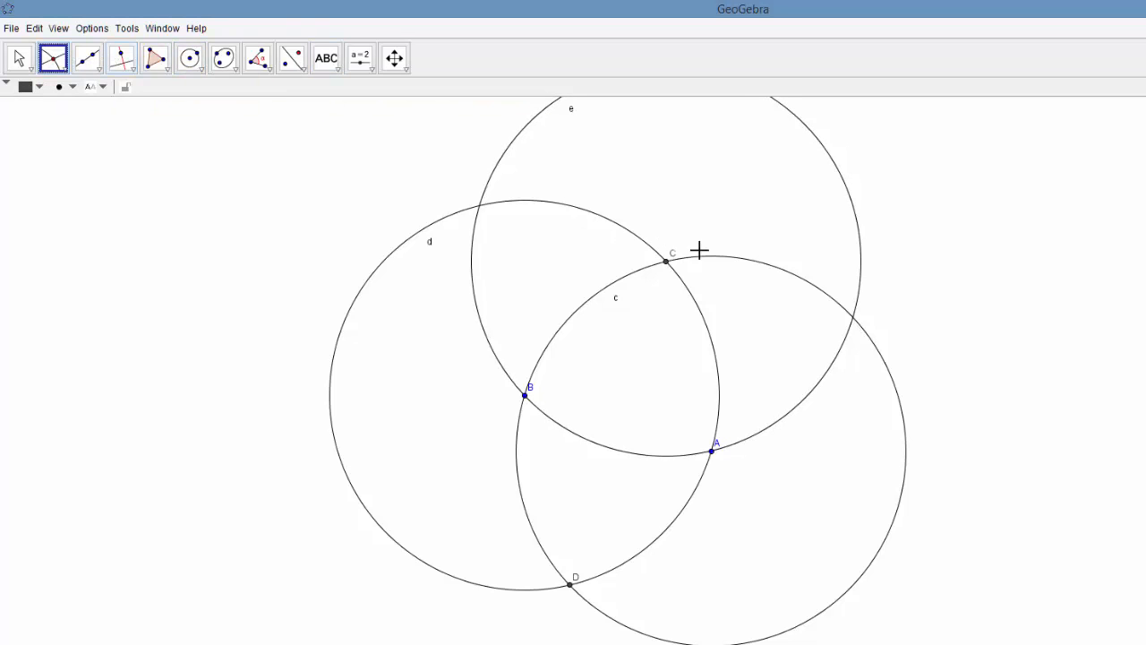
pyautogui.click(852, 318)
# Step: Draw a circle centred on E through A and mark its unmarked intersection with the circle centred on A
pyautogui.click(189, 63)
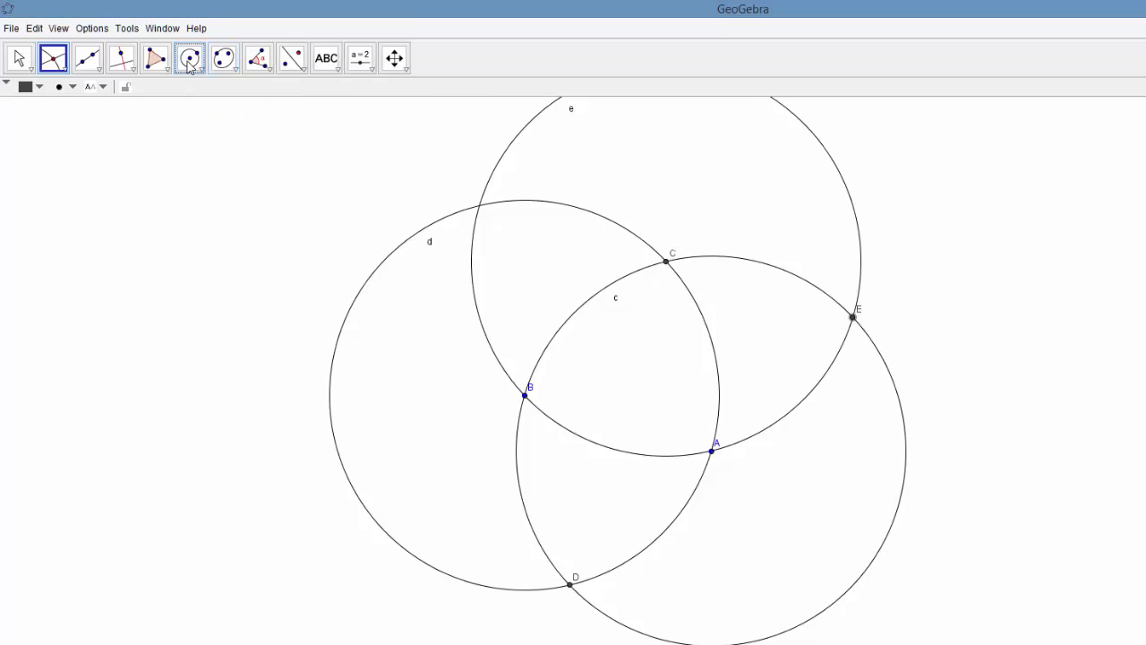
pyautogui.click(853, 317)
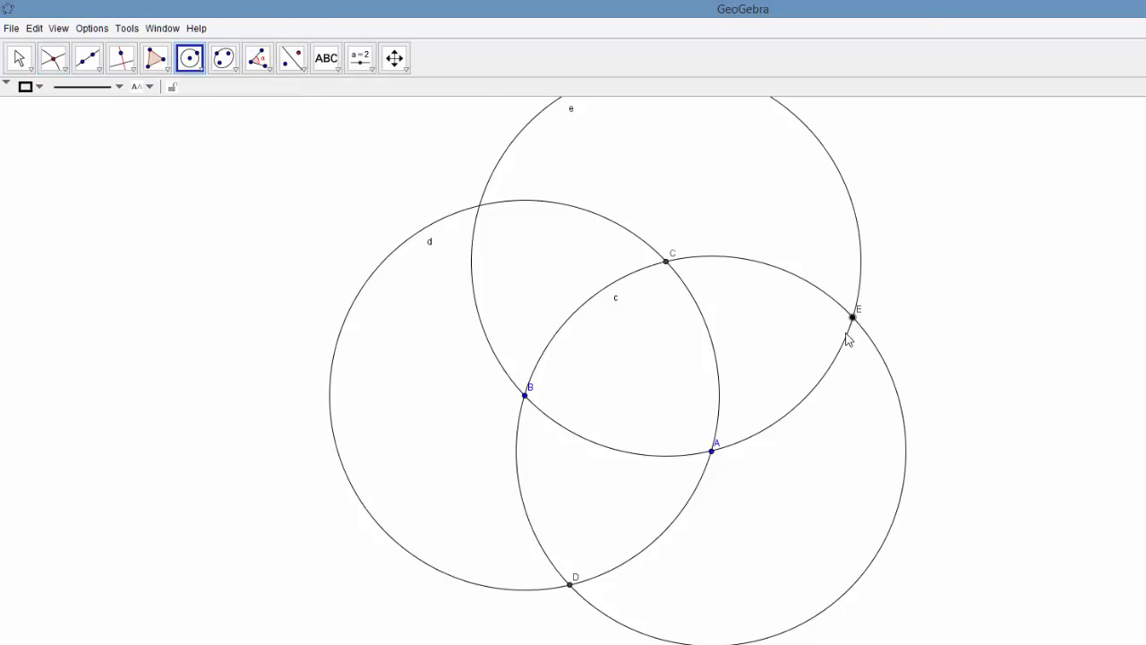
pyautogui.click(712, 451)
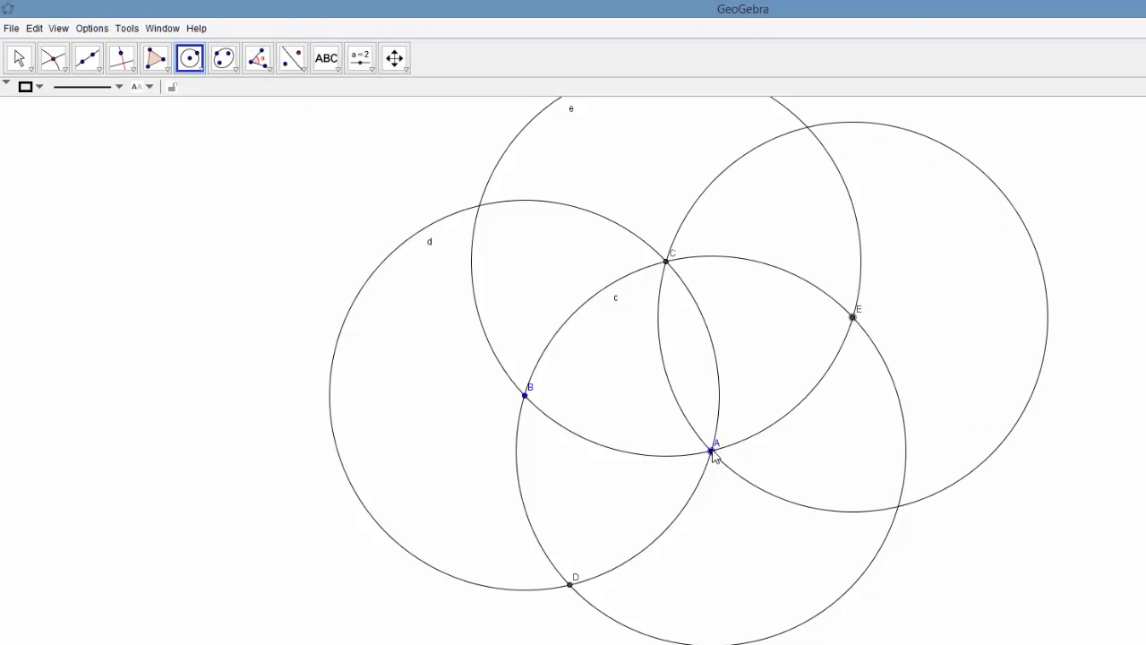
pyautogui.click(712, 451)
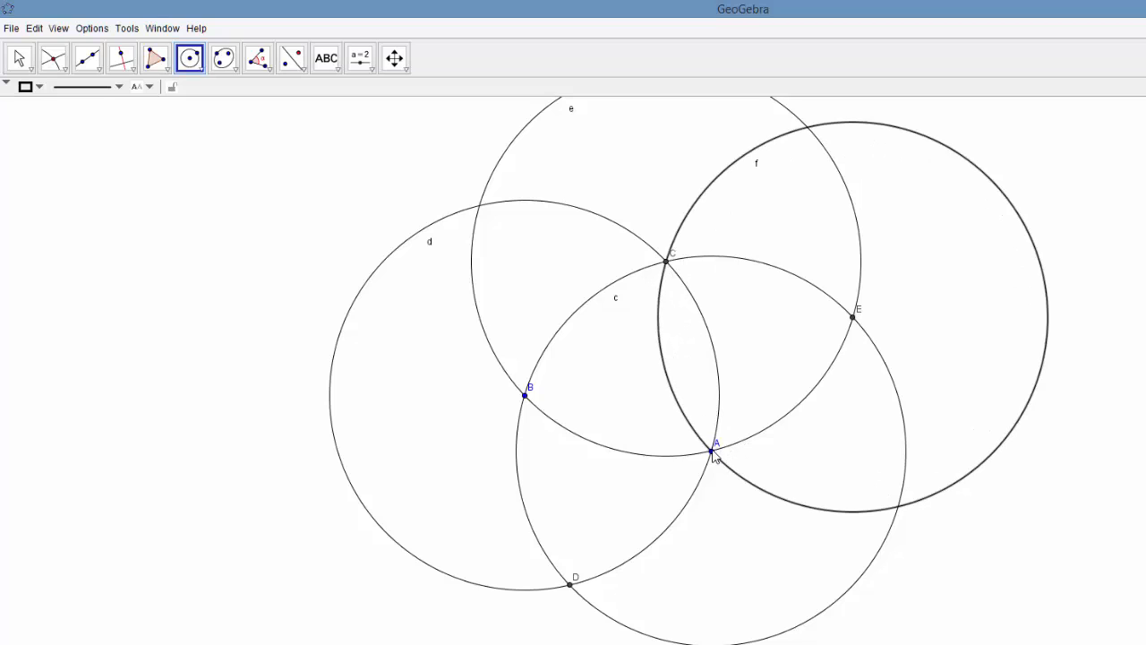
pyautogui.click(54, 63)
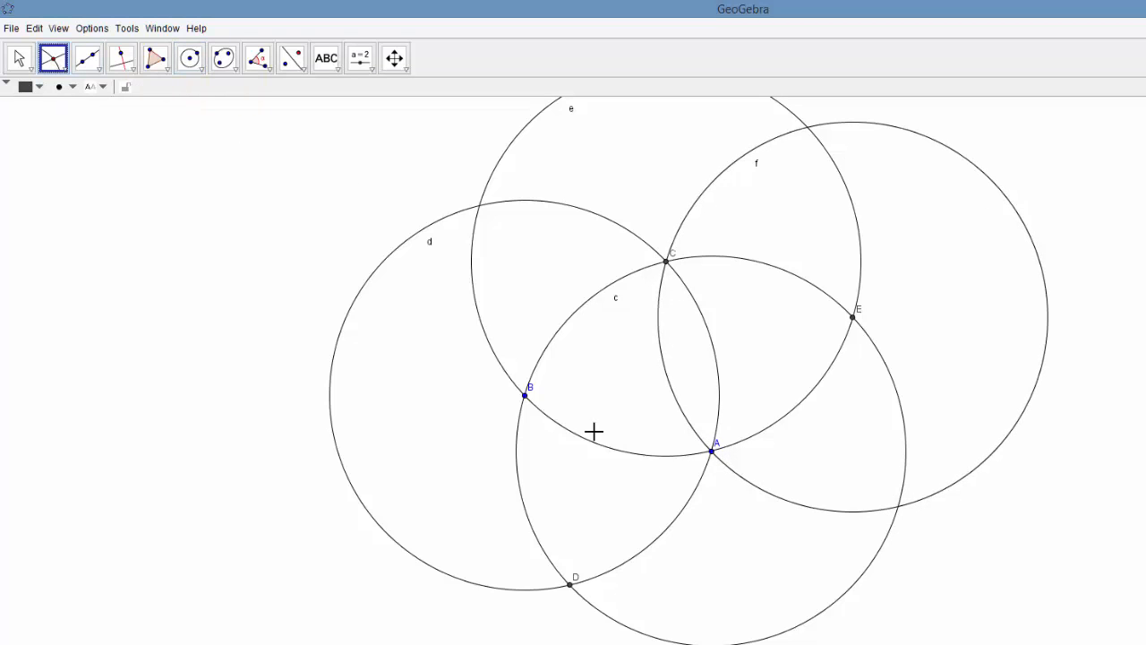
pyautogui.click(900, 512)
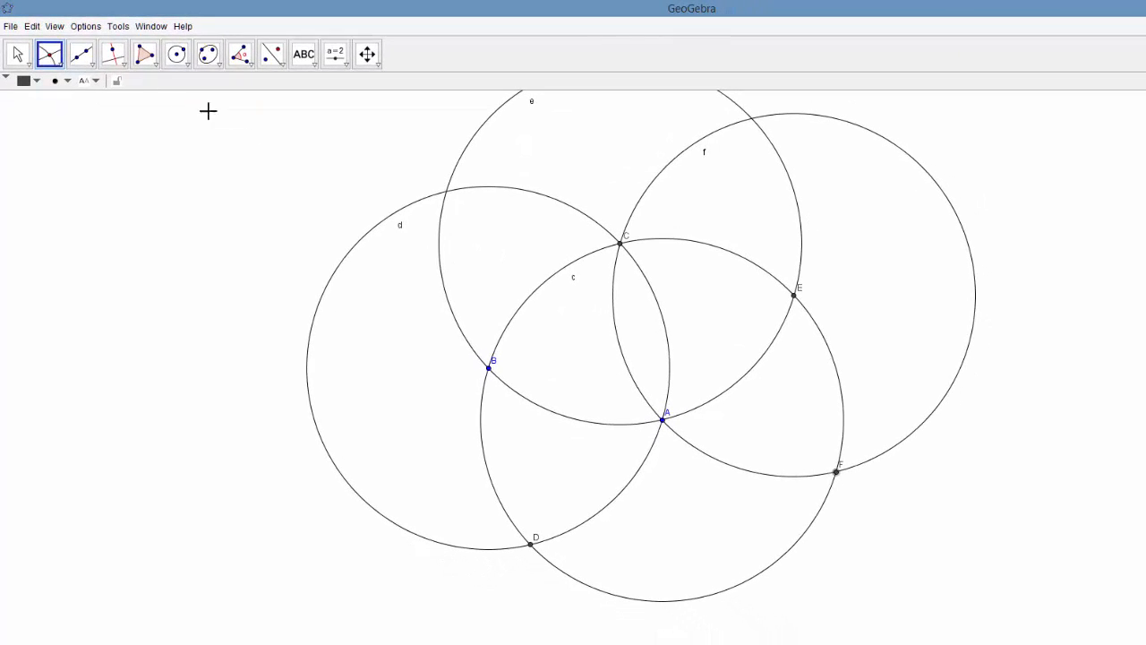
# Step: Draw a circle centred on F through A and mark its unmarked intersection with the circle centred on A
pyautogui.click(177, 55)
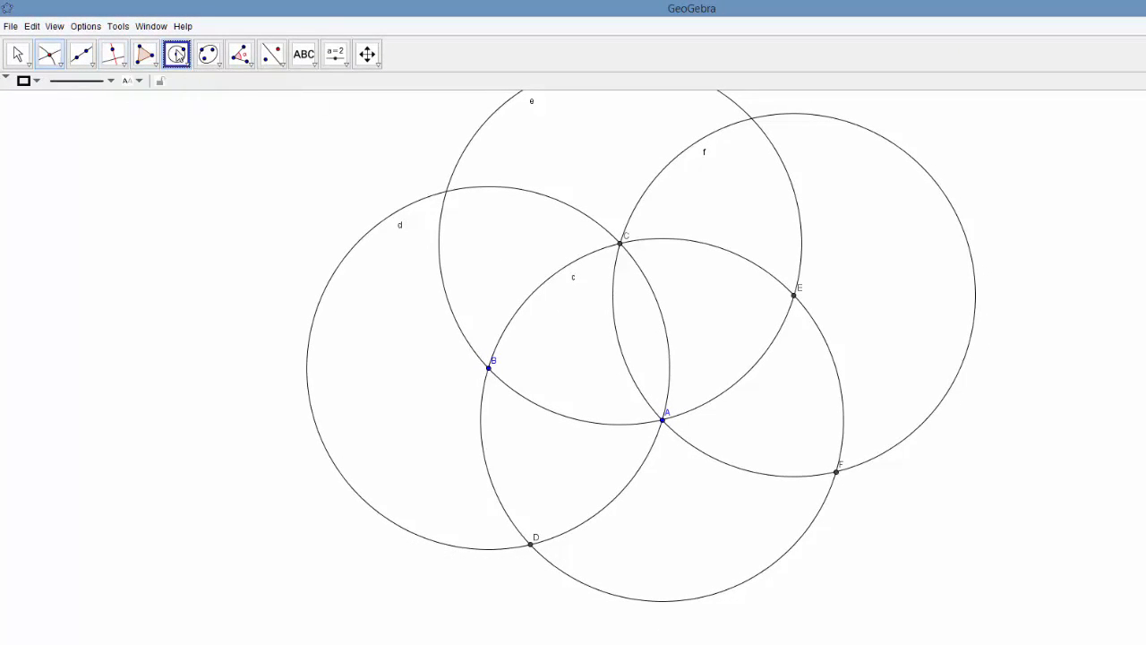
pyautogui.click(836, 473)
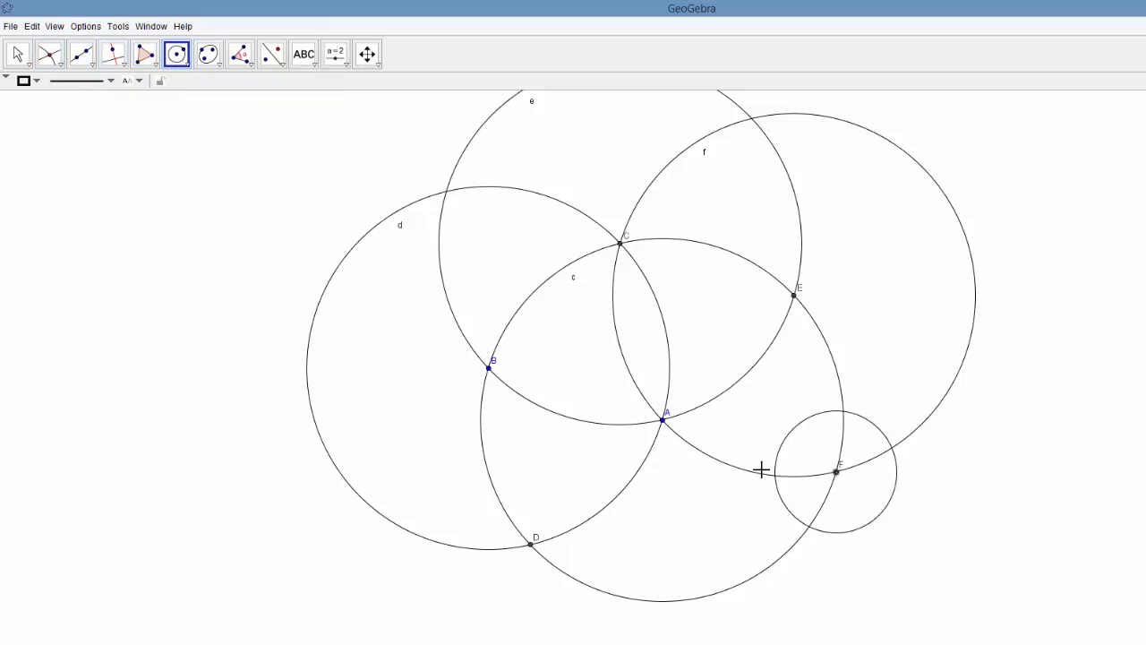
pyautogui.click(662, 422)
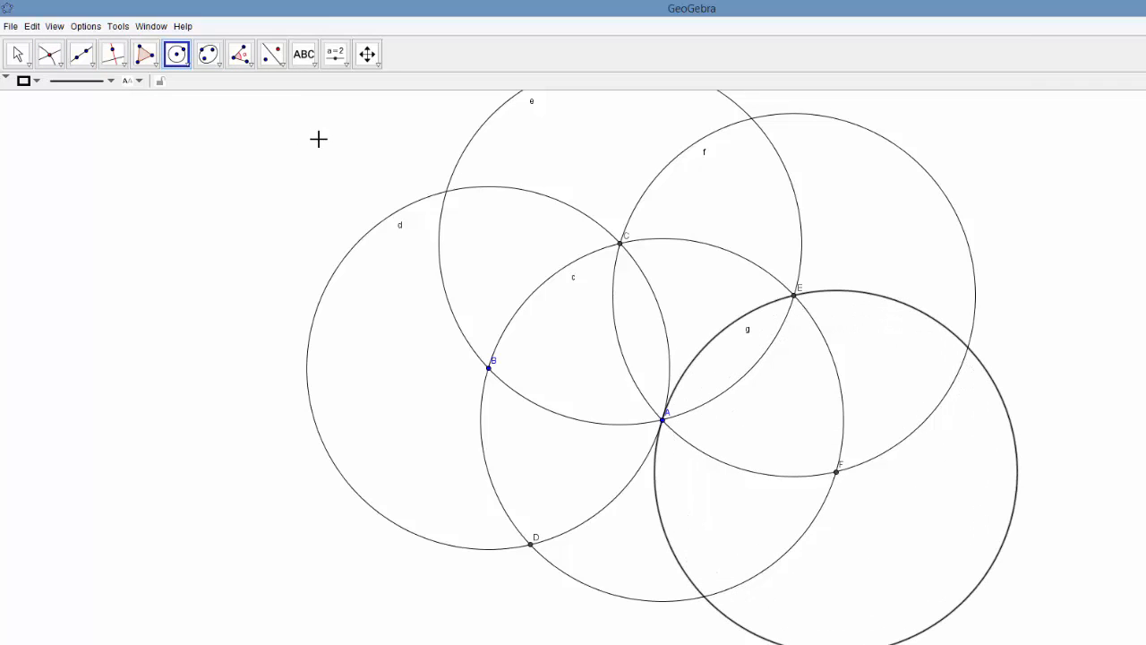
pyautogui.click(53, 57)
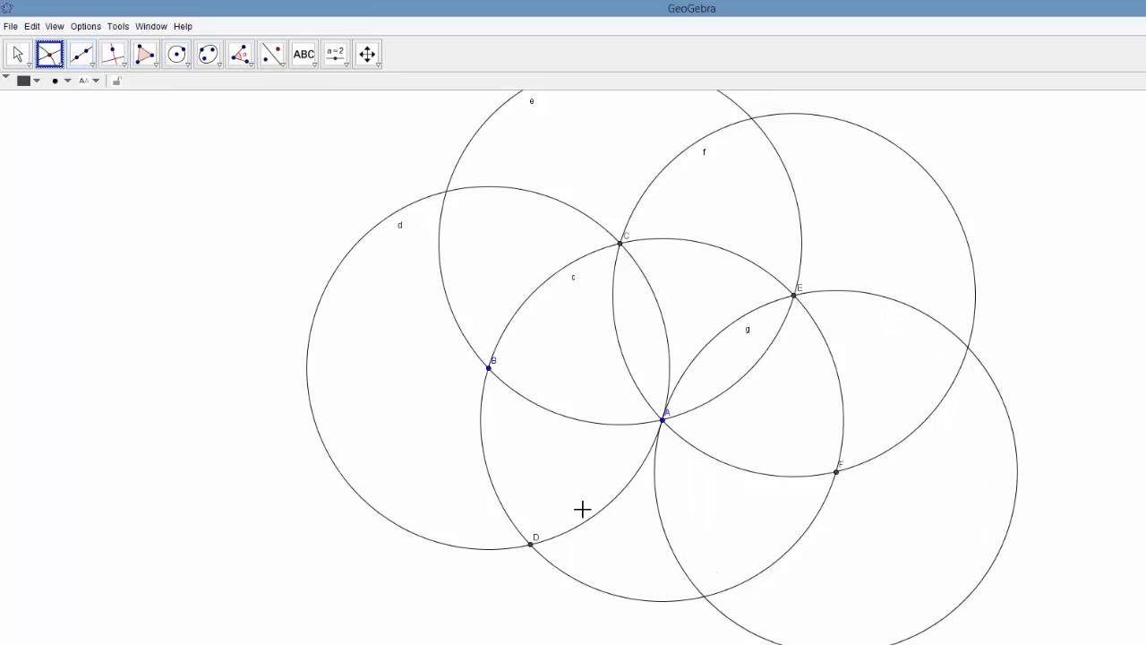
pyautogui.click(703, 596)
# Step: Draw segments from D to B, B to C and C to E with the Segment tool
pyautogui.click(86, 64)
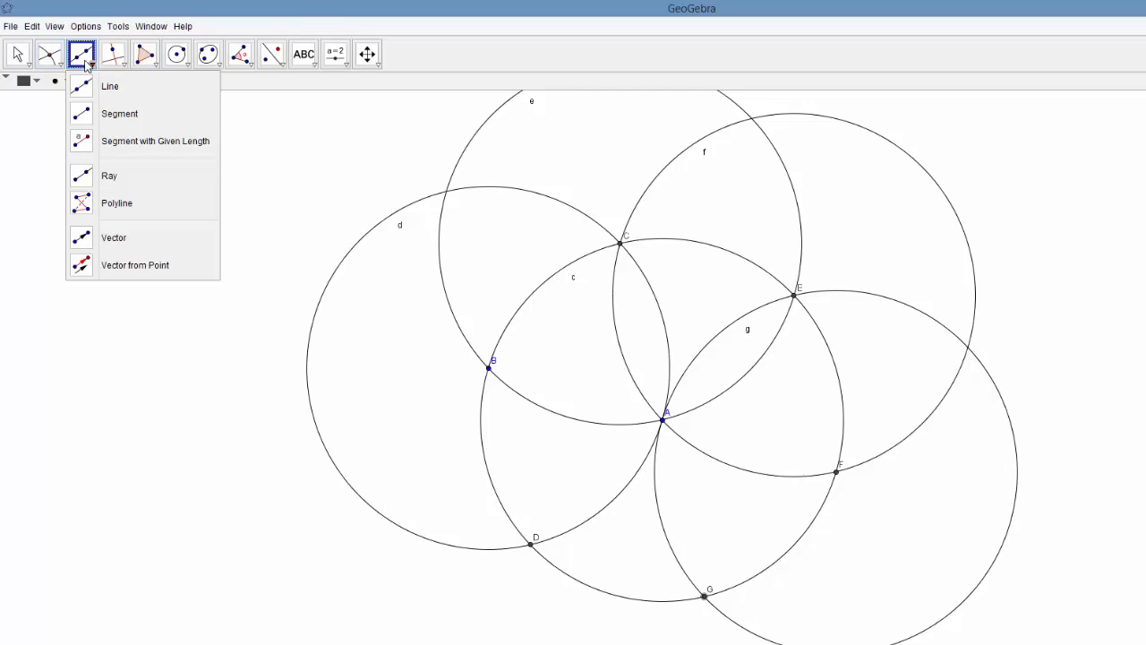
pyautogui.click(105, 112)
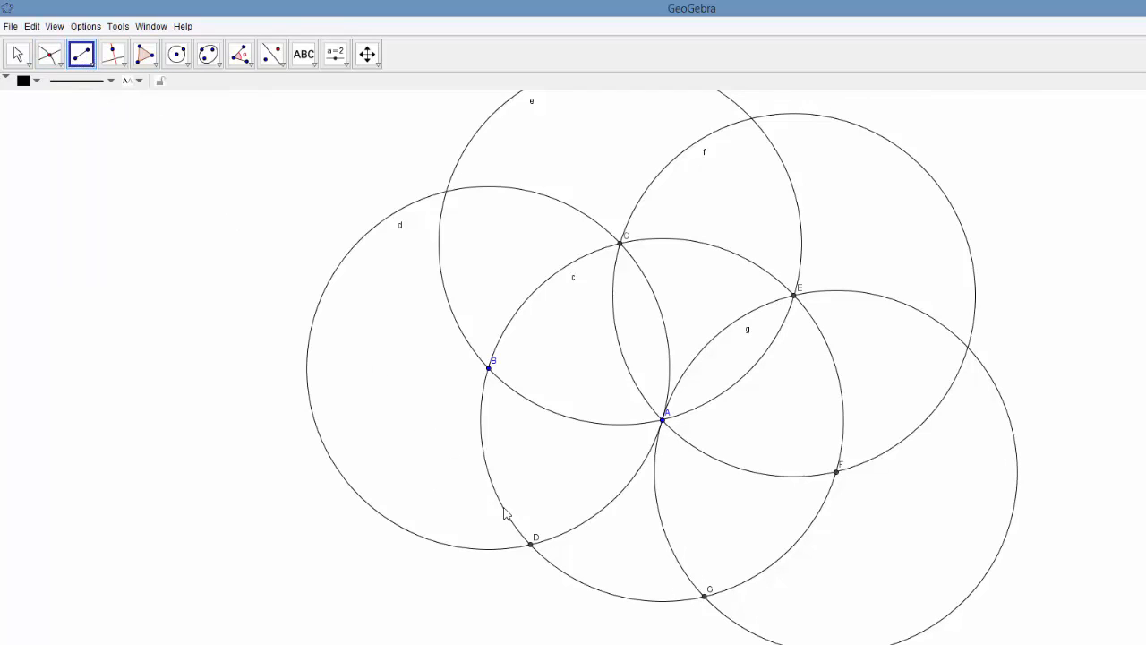
pyautogui.click(532, 545)
pyautogui.click(489, 369)
pyautogui.click(491, 371)
pyautogui.click(623, 249)
pyautogui.click(622, 249)
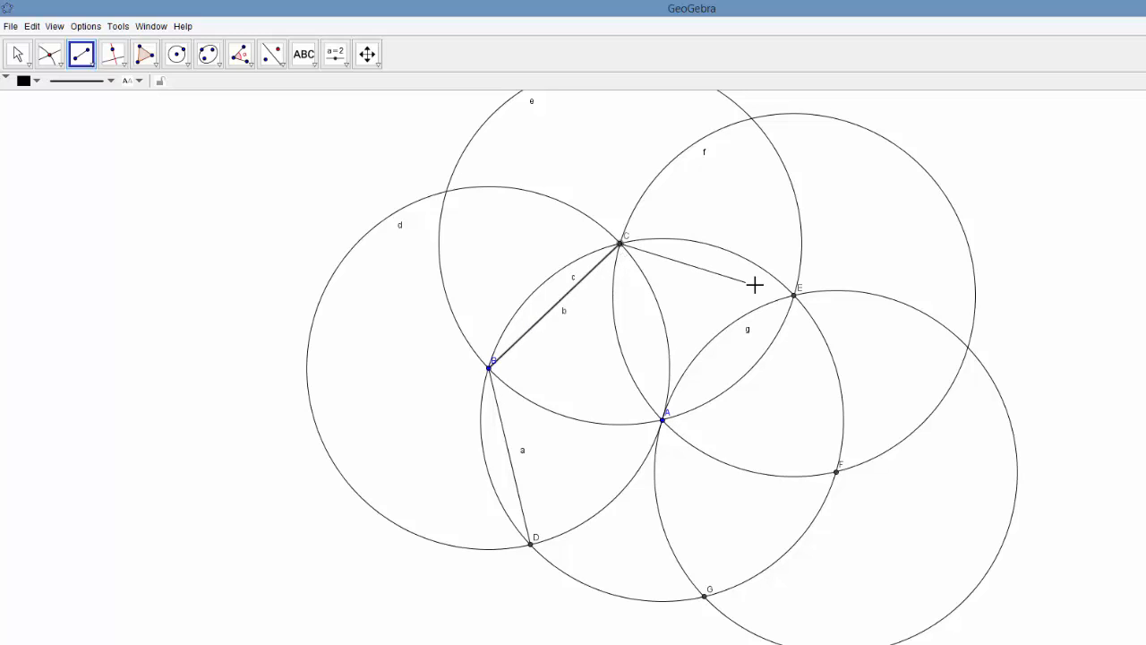
pyautogui.click(795, 296)
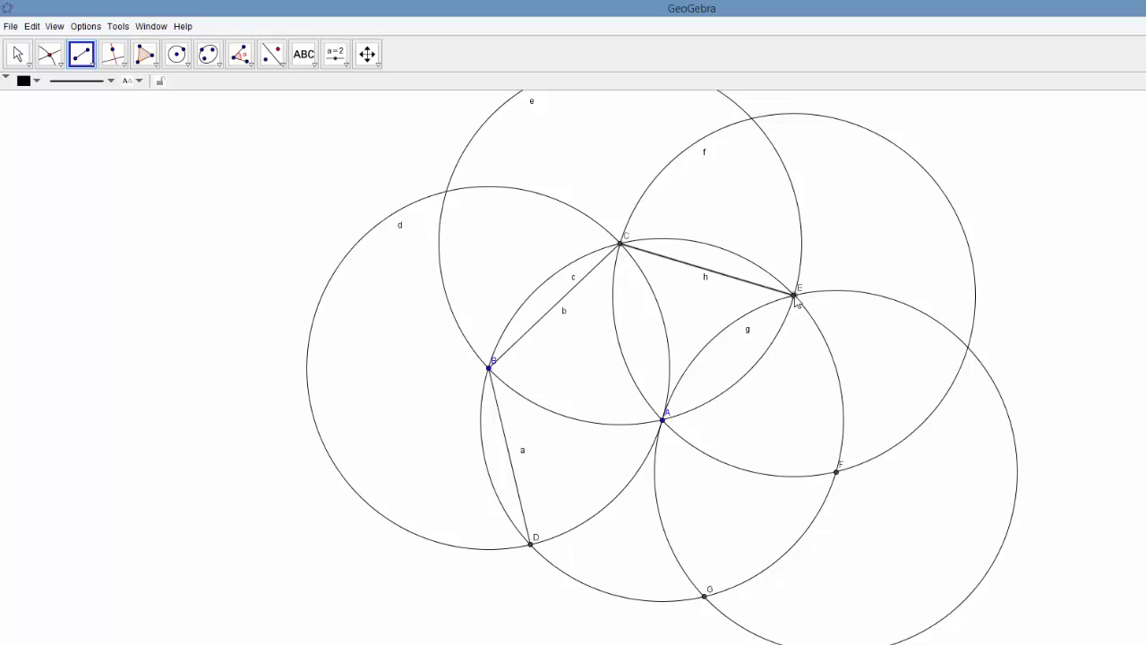
# Step: Close the hexagon outline with segments from E to F, F to G and G to D
pyautogui.click(795, 299)
pyautogui.click(837, 472)
pyautogui.click(837, 472)
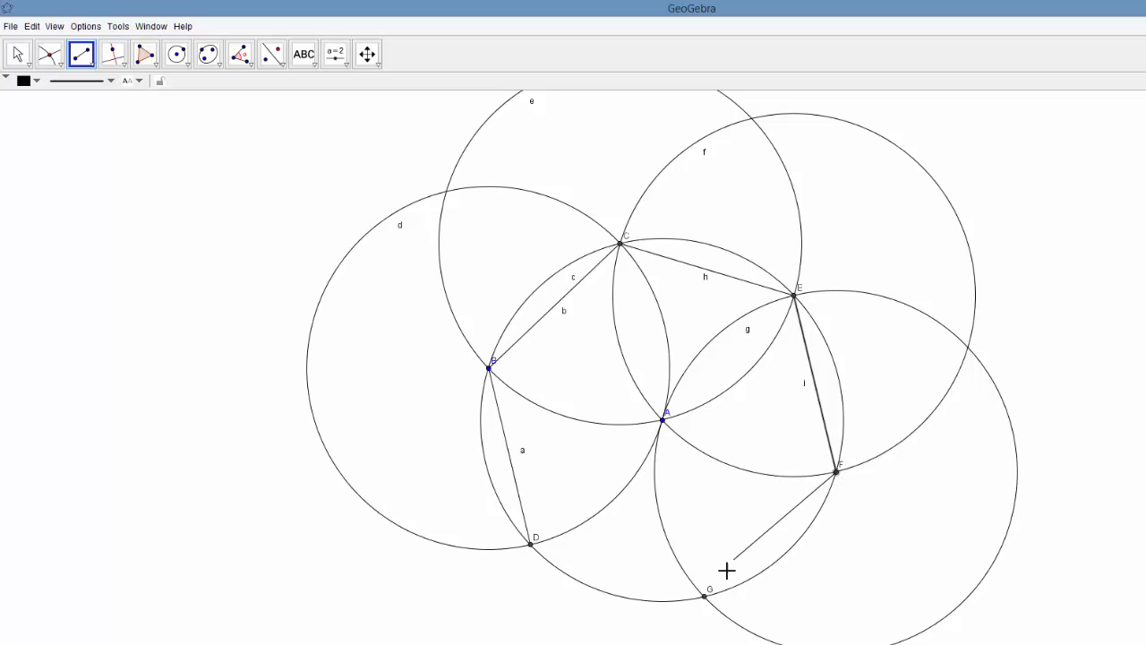
pyautogui.click(705, 595)
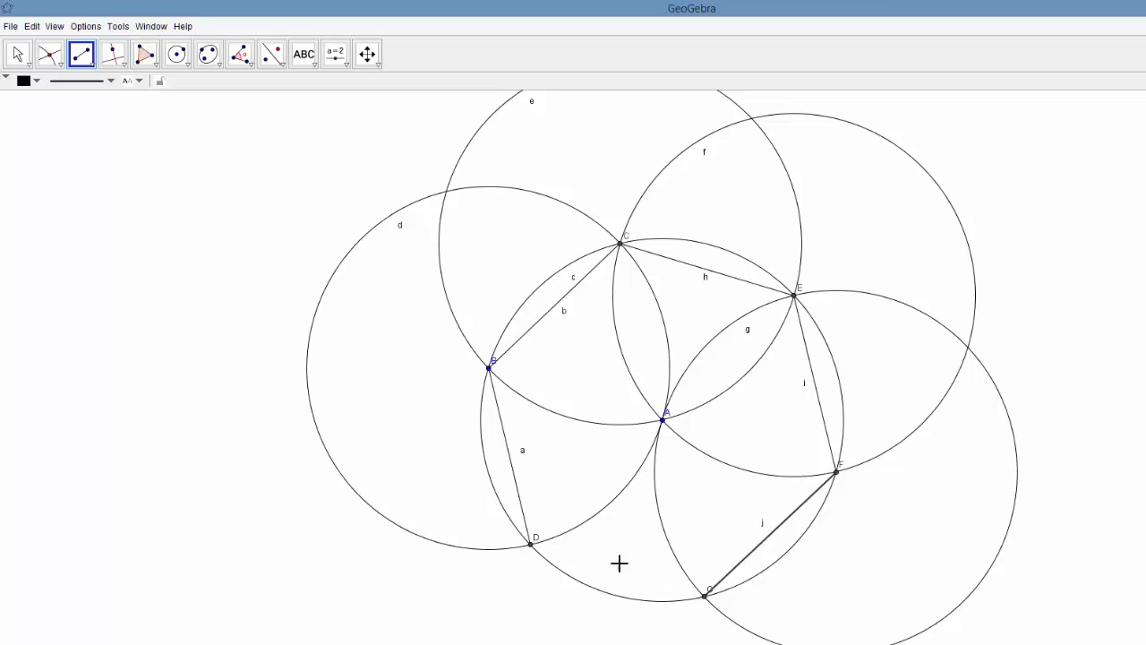
pyautogui.click(704, 596)
pyautogui.click(531, 545)
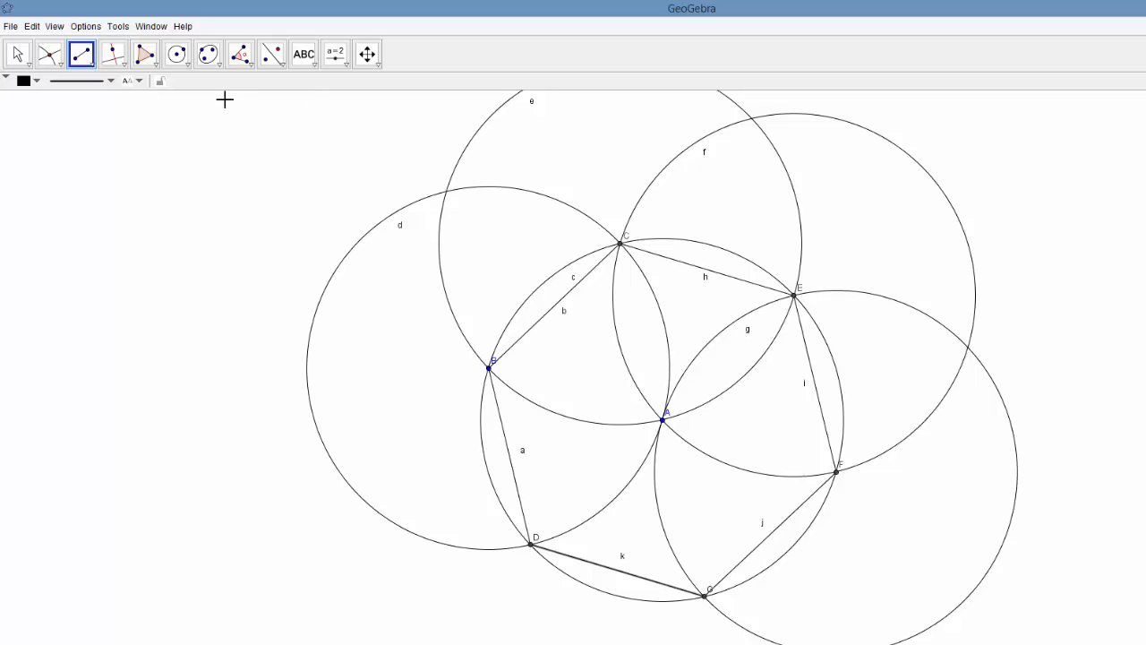
# Step: Create a filled polygon through D, G, F, E, C and B, closing it at D
pyautogui.click(144, 54)
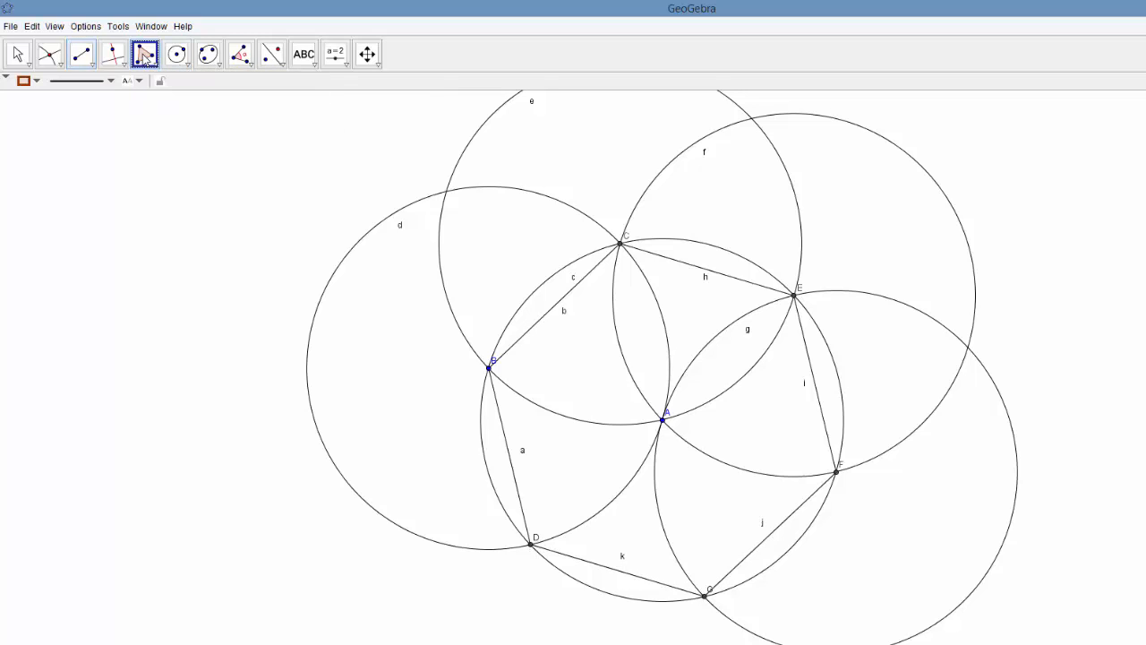
pyautogui.click(531, 545)
pyautogui.click(705, 596)
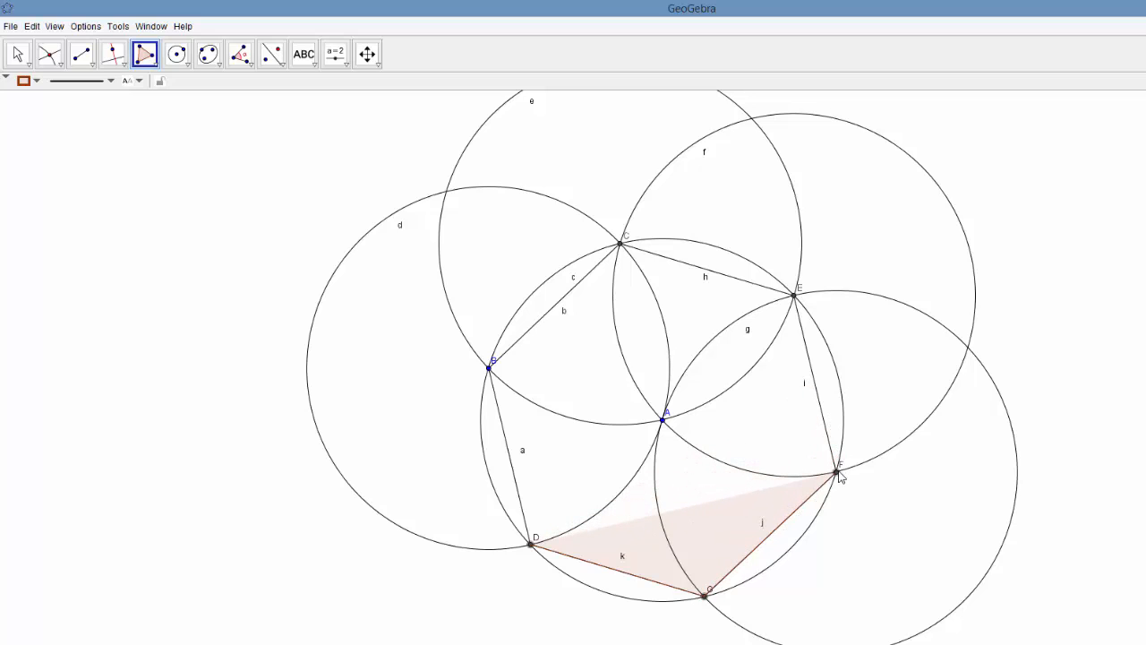
pyautogui.click(837, 473)
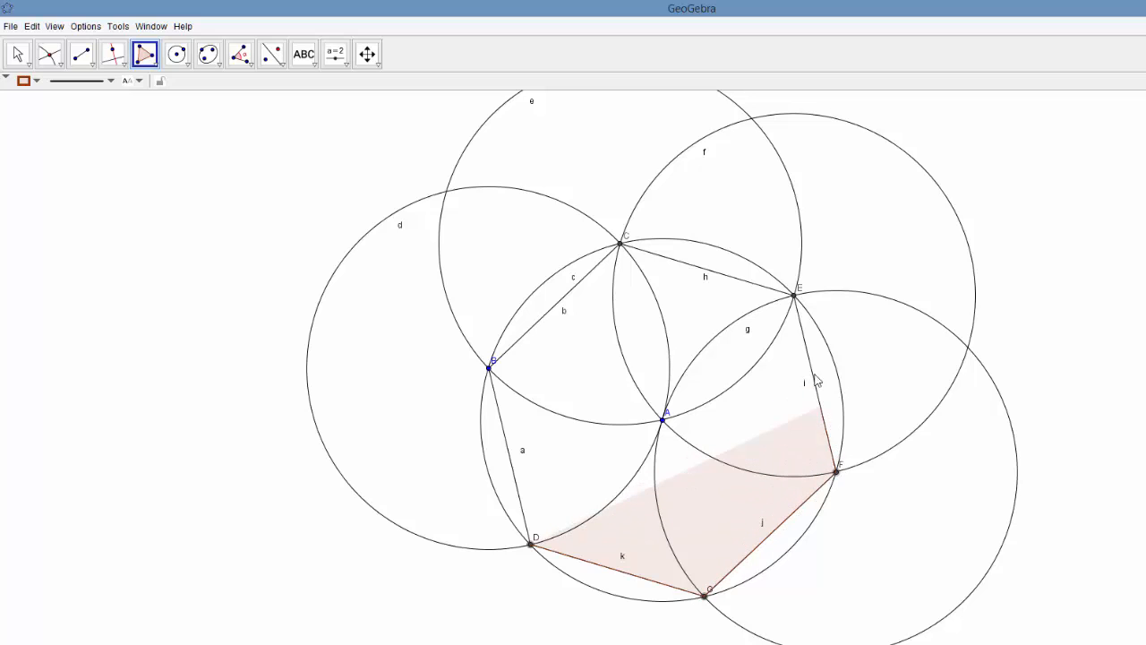
pyautogui.click(794, 296)
pyautogui.click(618, 247)
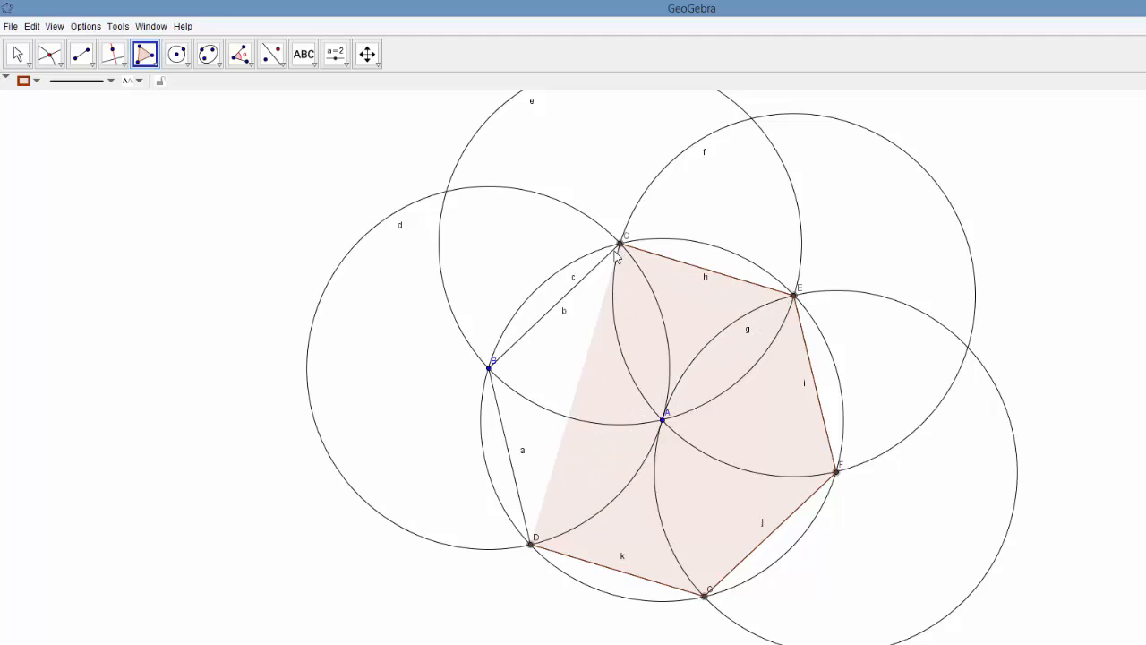
pyautogui.click(489, 367)
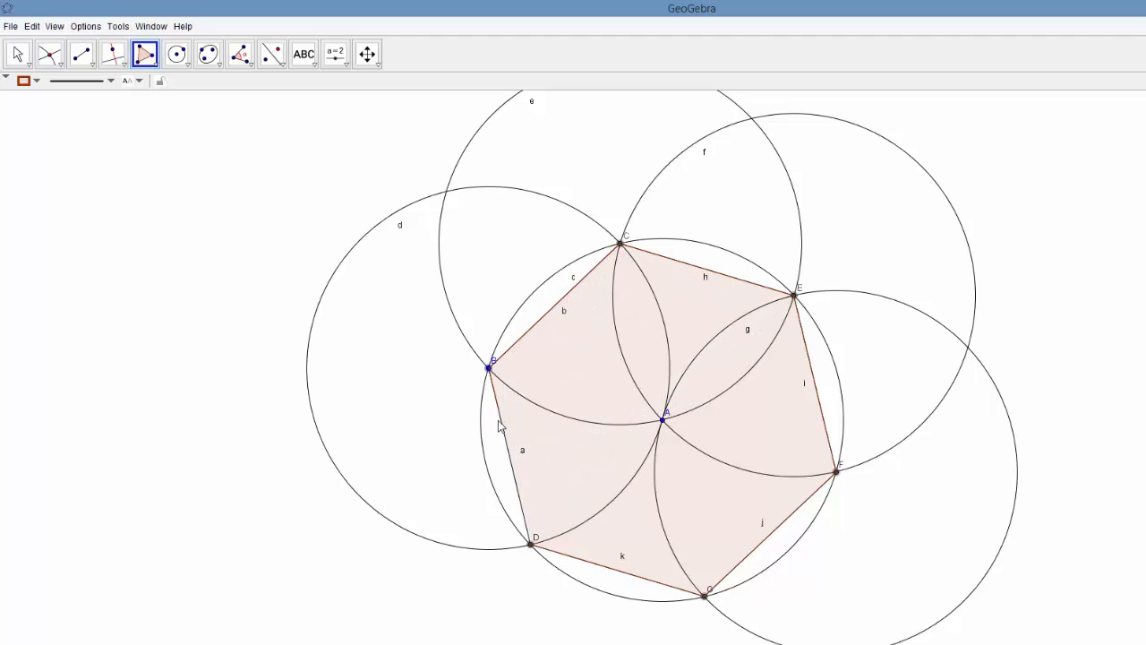
pyautogui.click(531, 543)
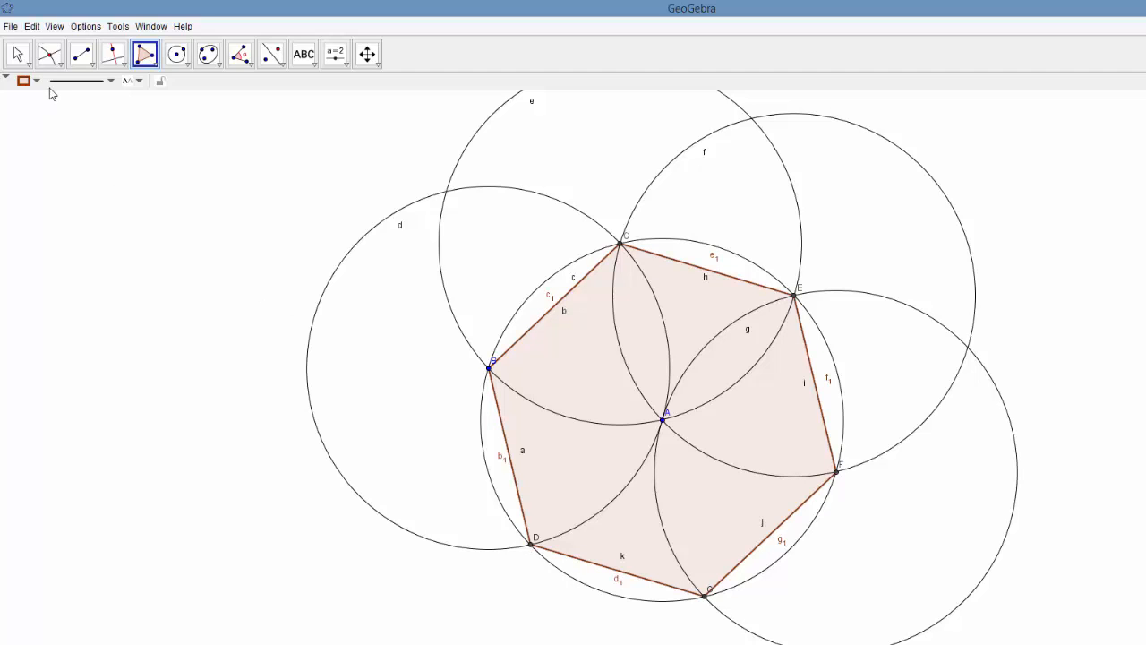
# Step: Move points A and B slightly to resize and rotate the whole construction
pyautogui.click(19, 56)
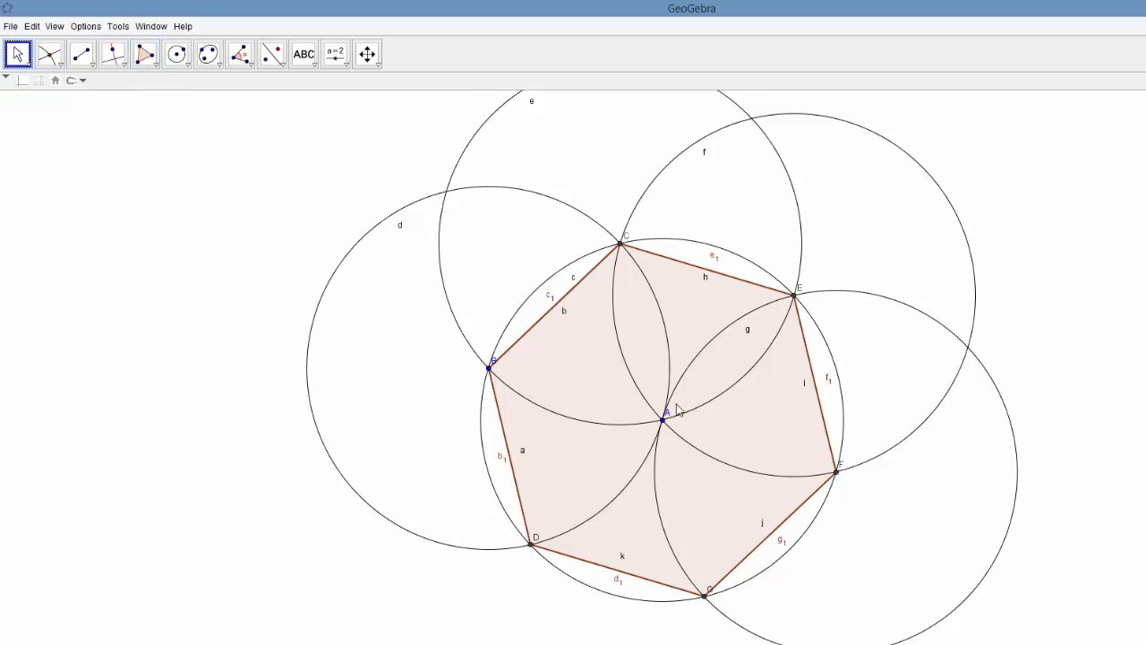
pyautogui.moveTo(663, 420)
pyautogui.mouseDown()
pyautogui.moveTo(704, 423)
pyautogui.moveTo(683, 401)
pyautogui.moveTo(639, 396)
pyautogui.moveTo(682, 412)
pyautogui.moveTo(665, 402)
pyautogui.mouseUp()
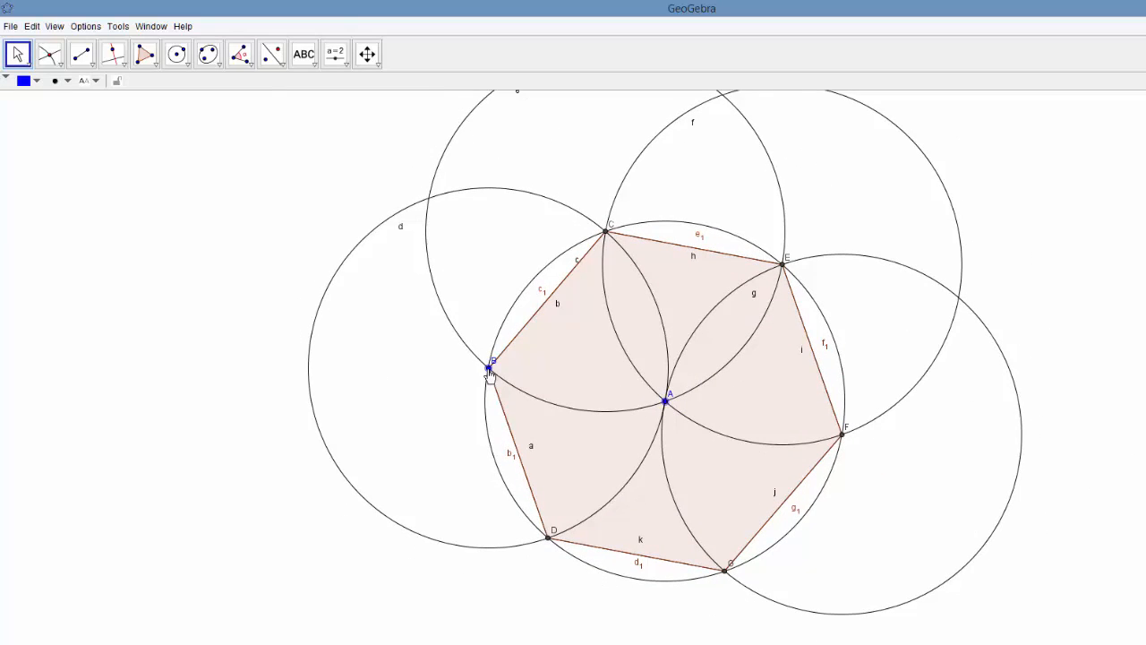
pyautogui.moveTo(489, 373)
pyautogui.mouseDown()
pyautogui.moveTo(435, 389)
pyautogui.moveTo(507, 379)
pyautogui.moveTo(486, 378)
pyautogui.moveTo(494, 383)
pyautogui.mouseUp()
# Step: Try to move the vertices C, E, F and G, and shift centre A slightly away from B
pyautogui.moveTo(595, 246)
pyautogui.mouseDown()
pyautogui.moveTo(608, 251)
pyautogui.moveTo(552, 271)
pyautogui.moveTo(599, 248)
pyautogui.mouseUp()
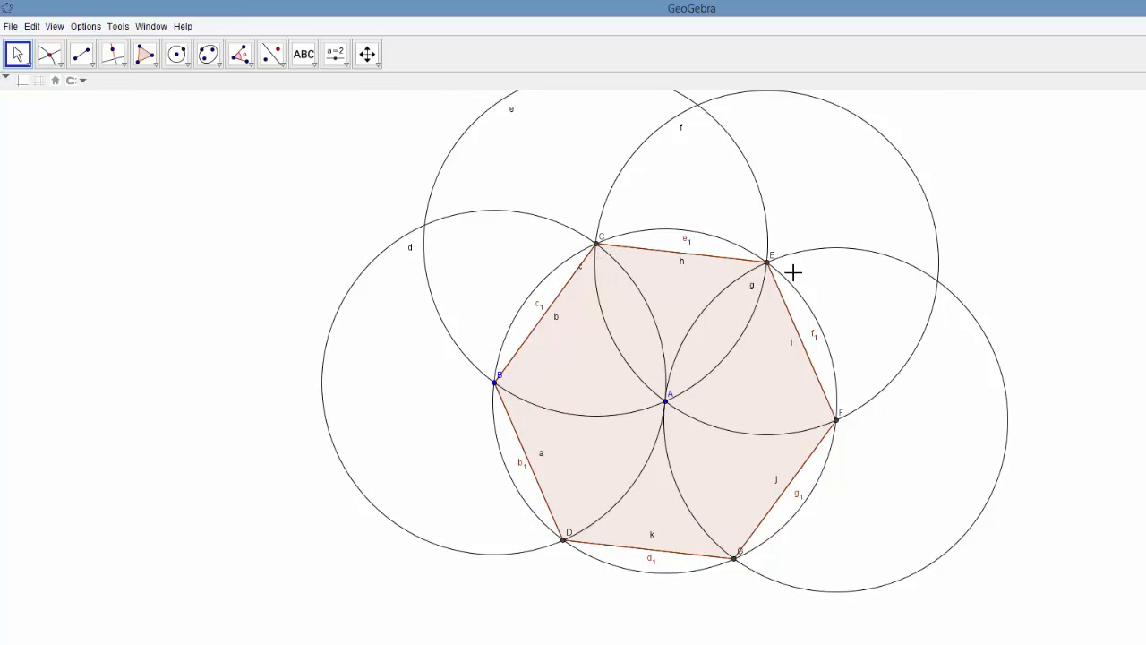
pyautogui.click(768, 264)
pyautogui.moveTo(807, 297); pyautogui.dragTo(784, 282)
pyautogui.moveTo(837, 421)
pyautogui.mouseDown()
pyautogui.moveTo(848, 427)
pyautogui.moveTo(834, 437)
pyautogui.mouseUp()
pyautogui.click(734, 559)
pyautogui.moveTo(697, 562); pyautogui.dragTo(737, 562)
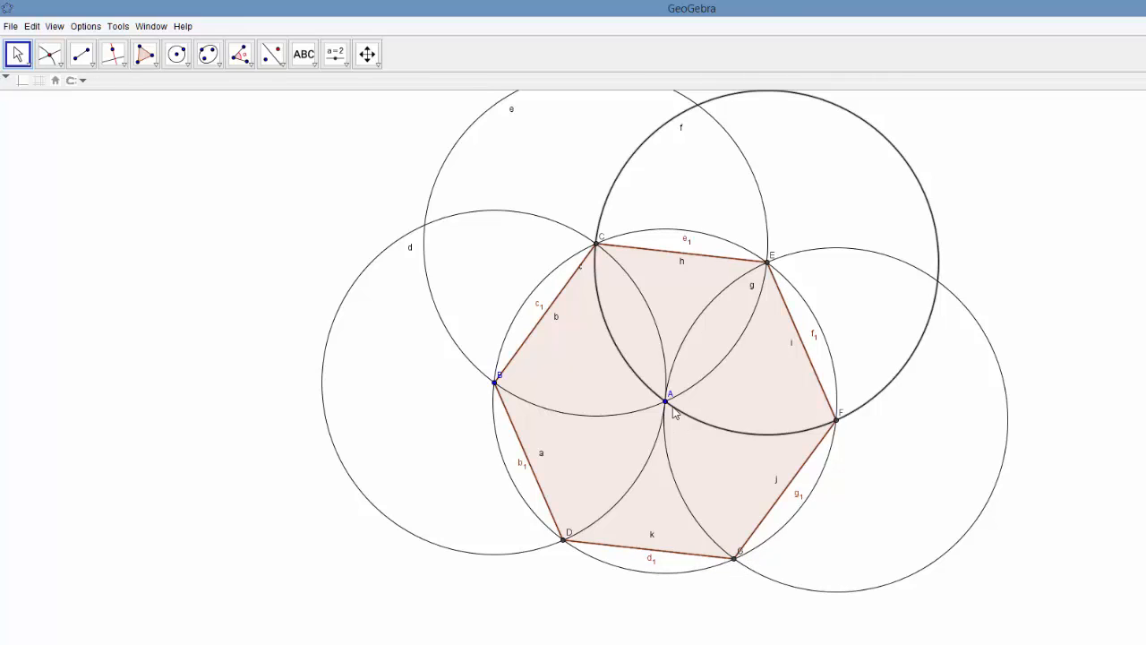
pyautogui.moveTo(667, 402)
pyautogui.mouseDown()
pyautogui.moveTo(704, 404)
pyautogui.moveTo(639, 401)
pyautogui.moveTo(675, 400)
pyautogui.mouseUp()
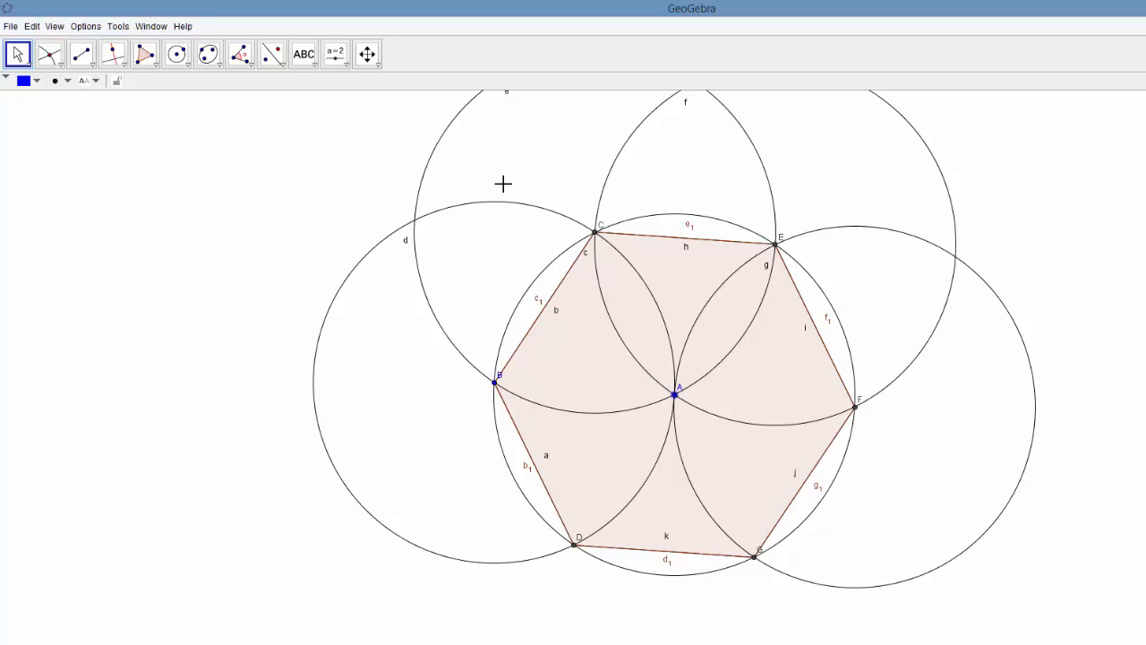
# Step: Select all five construction circles and hide them, leaving the hexagon and its points
pyautogui.click(424, 181)
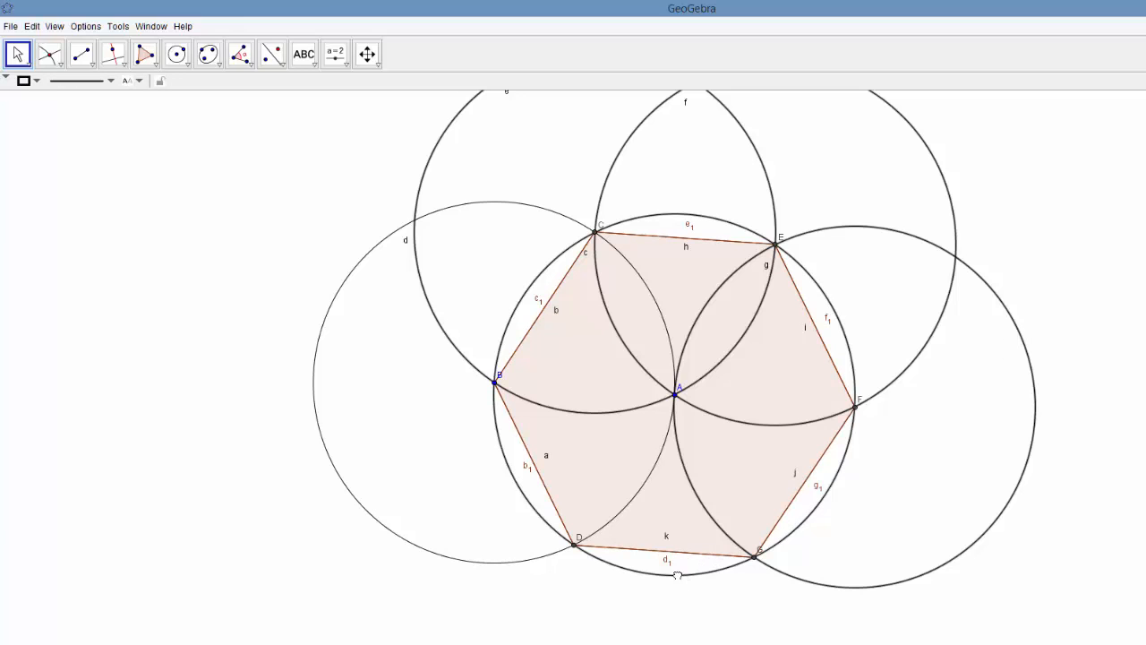
pyautogui.rightClick(469, 561)
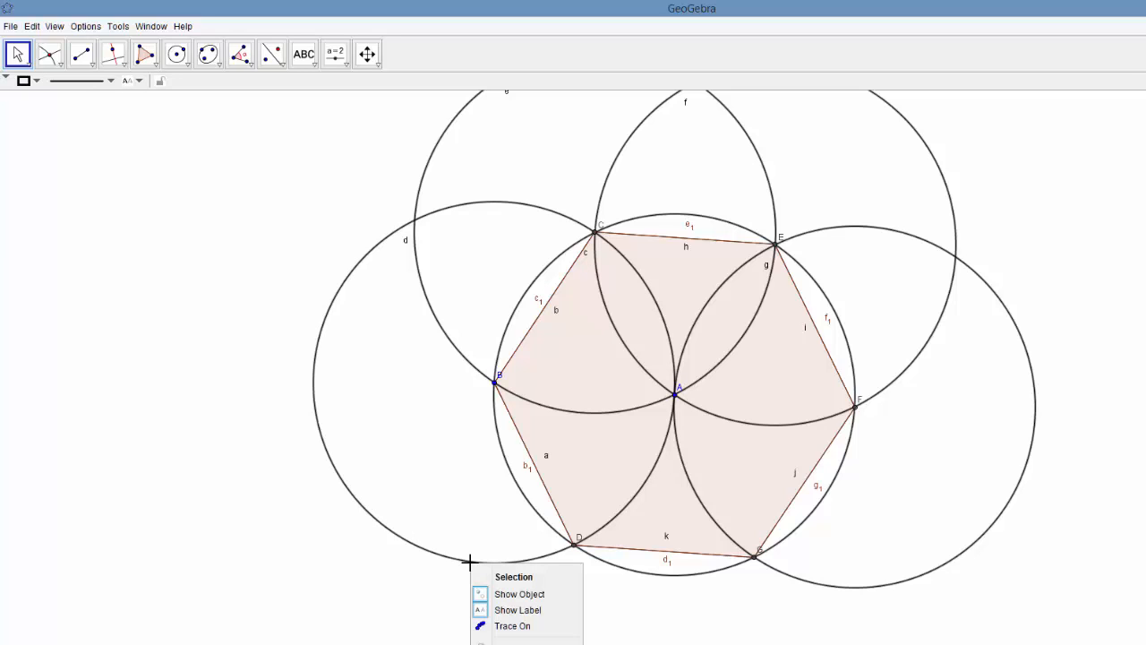
pyautogui.click(507, 594)
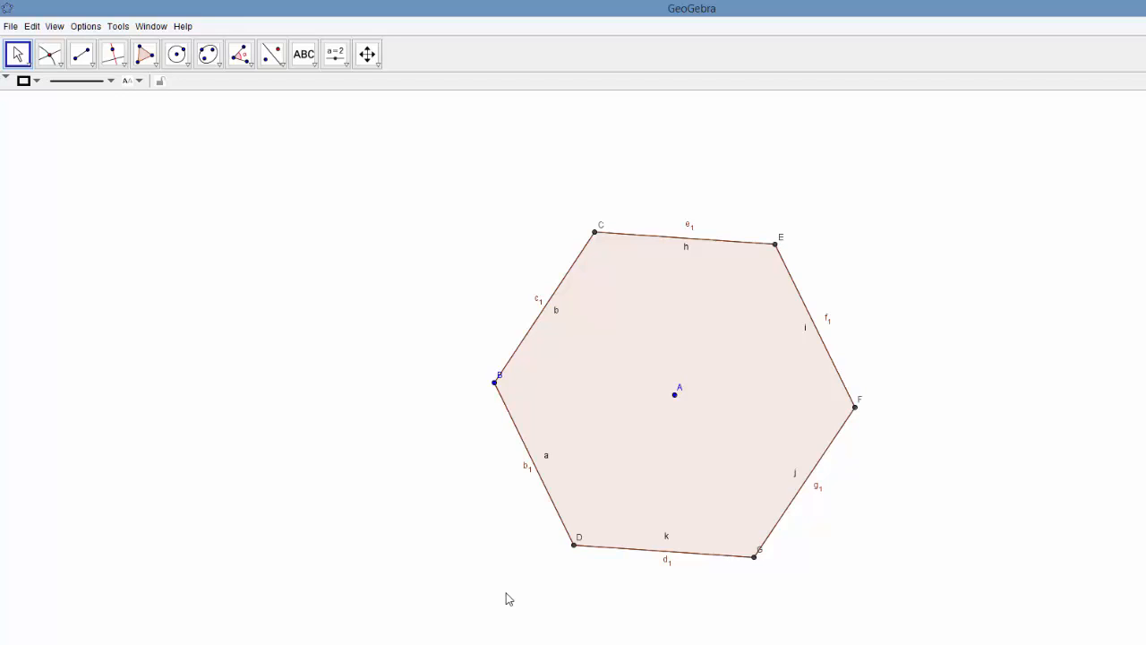
# Step: Measure all the interior angles of the hexagon at once with the Angle tool
pyautogui.click(241, 59)
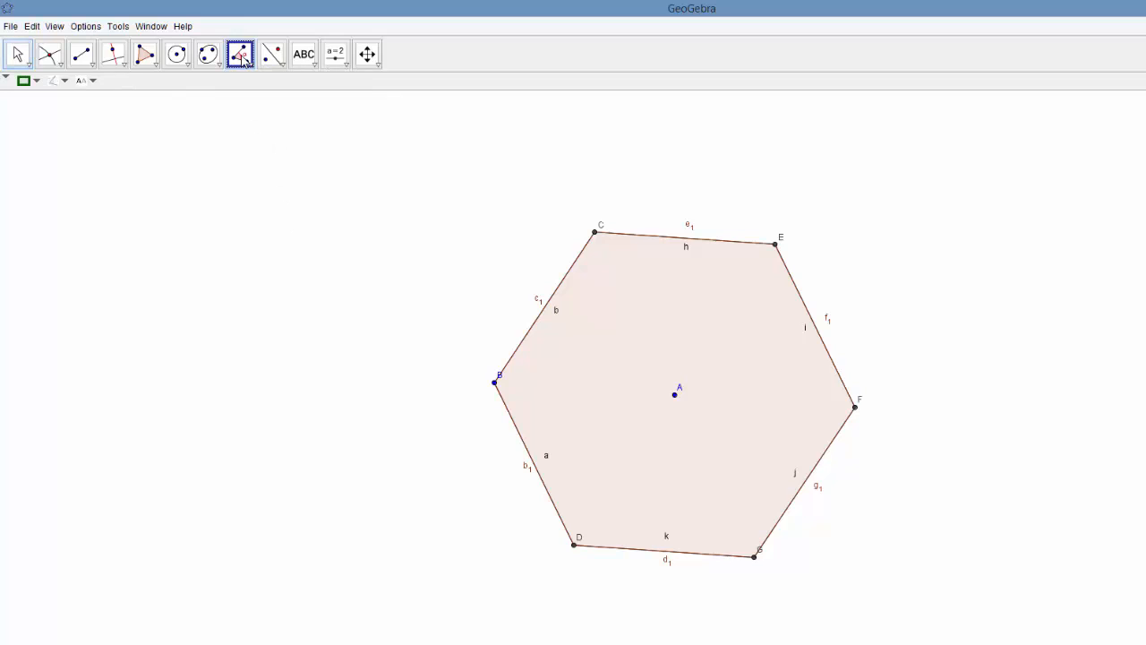
pyautogui.click(677, 441)
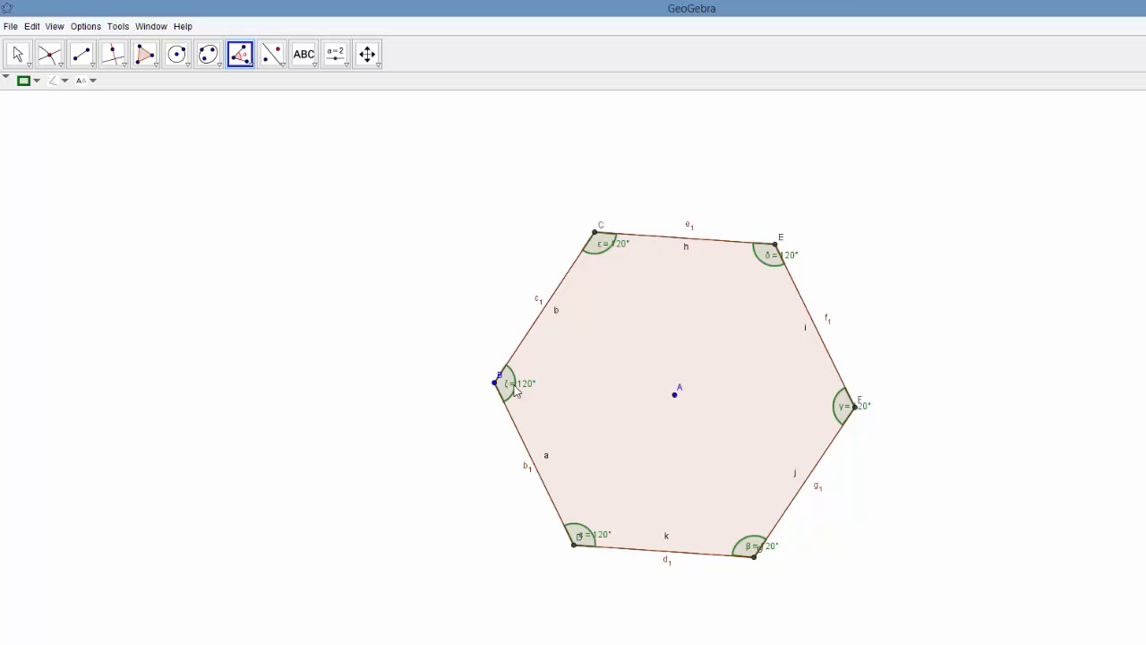
# Step: Select all six interior angles and set their labels to show Value only
pyautogui.click(18, 56)
pyautogui.click(512, 399)
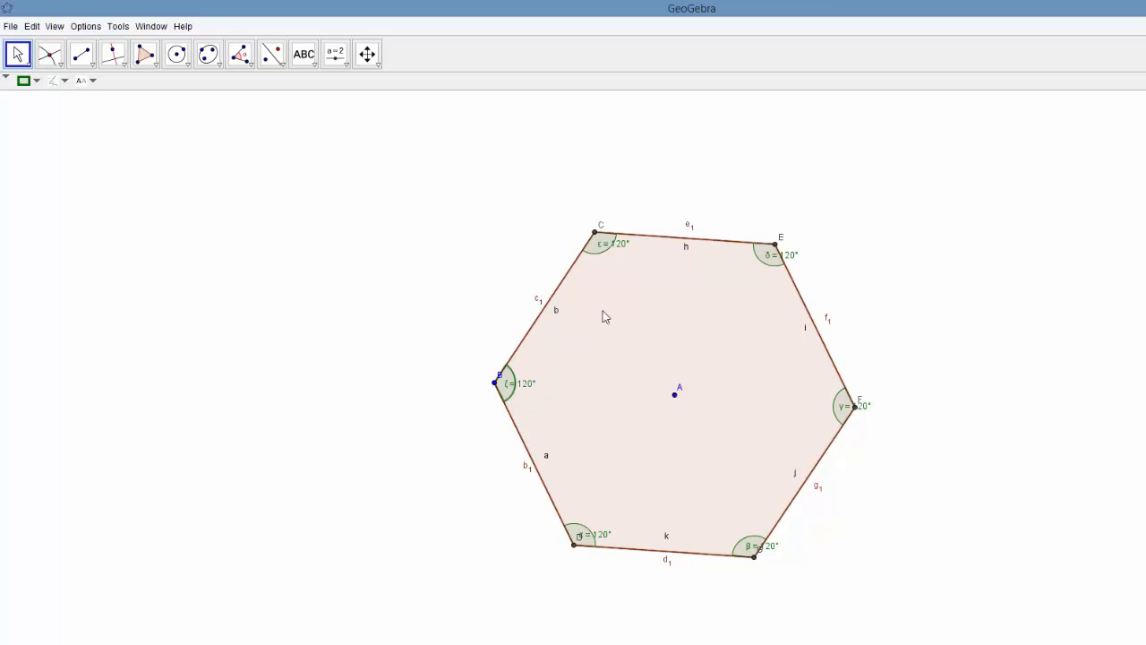
pyautogui.keyDown('ctrl'); pyautogui.click(604, 253); pyautogui.keyUp('ctrl')
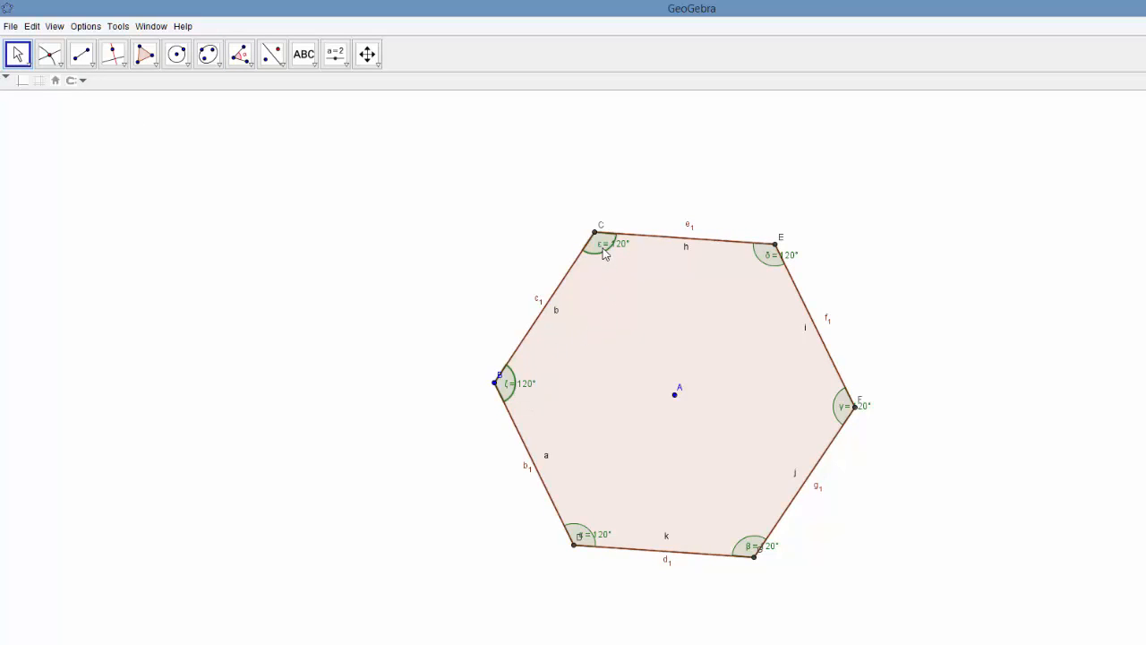
pyautogui.keyDown('ctrl'); pyautogui.click(770, 266); pyautogui.keyUp('ctrl')
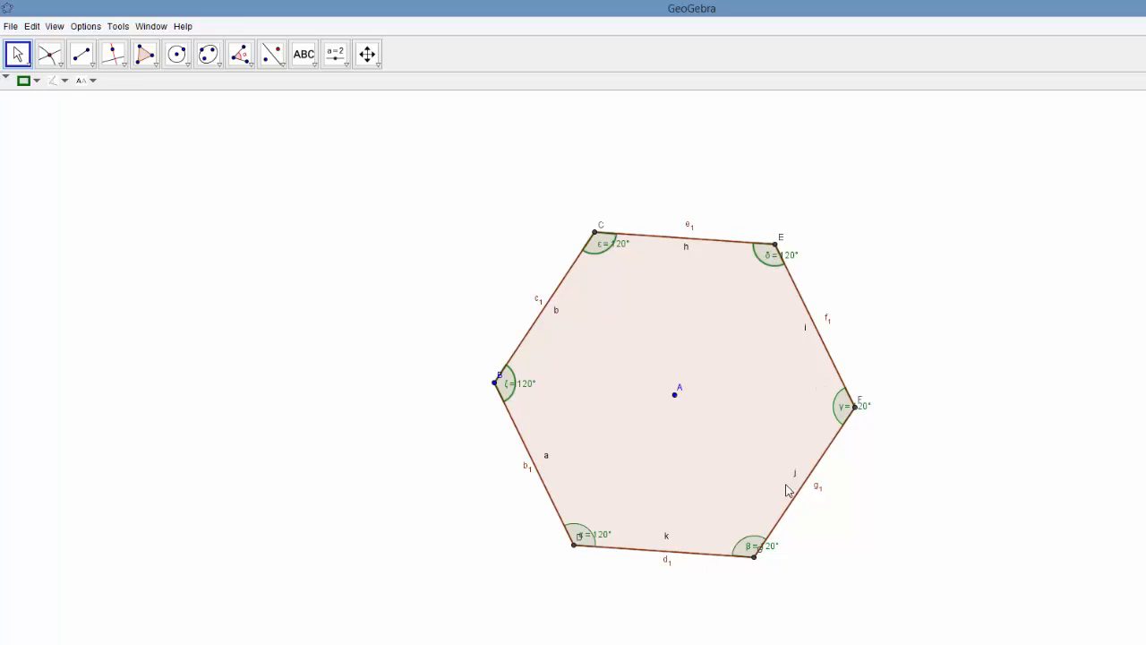
pyautogui.keyDown('ctrl'); pyautogui.click(838, 412); pyautogui.keyUp('ctrl')
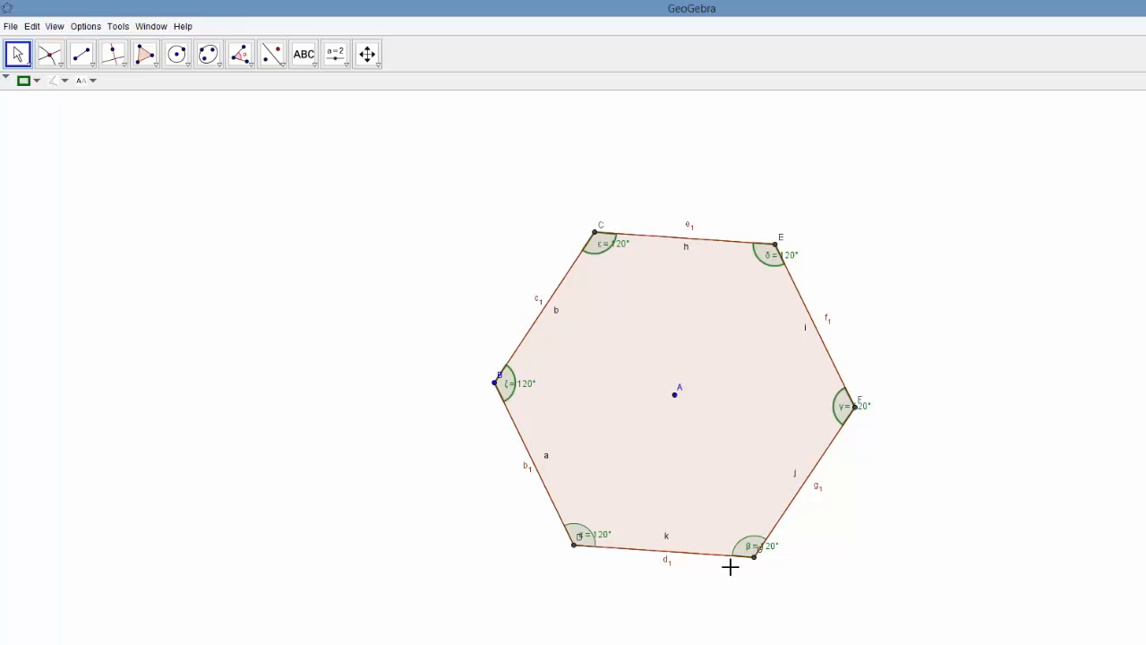
pyautogui.keyDown('ctrl'); pyautogui.click(743, 542); pyautogui.keyUp('ctrl')
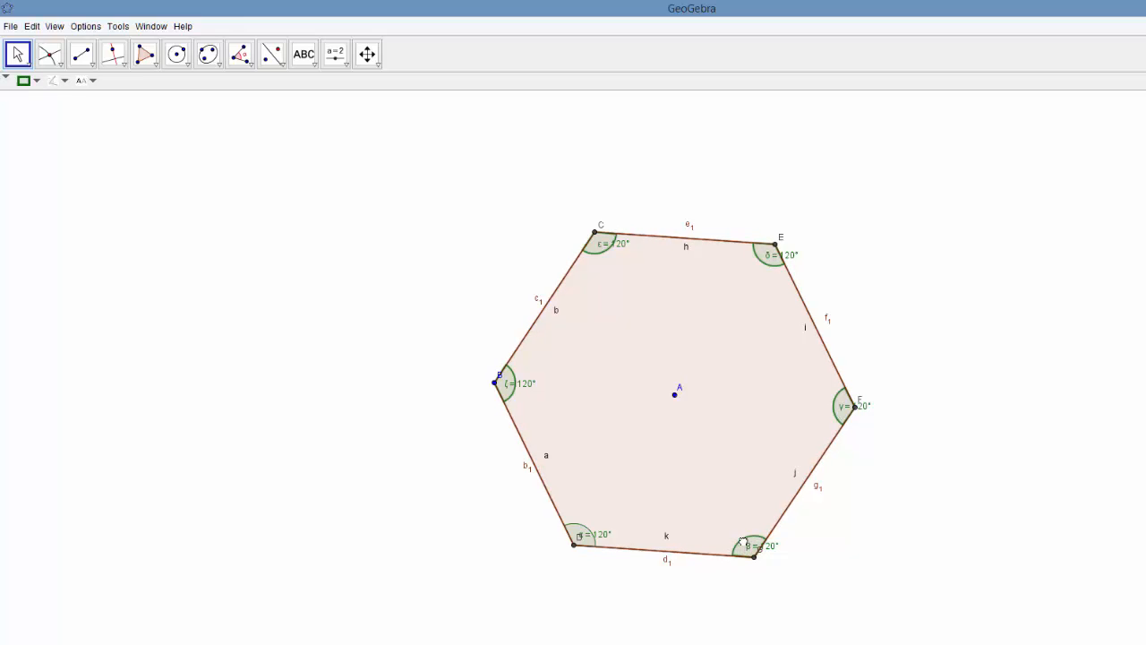
pyautogui.keyDown('ctrl'); pyautogui.click(582, 534); pyautogui.keyUp('ctrl')
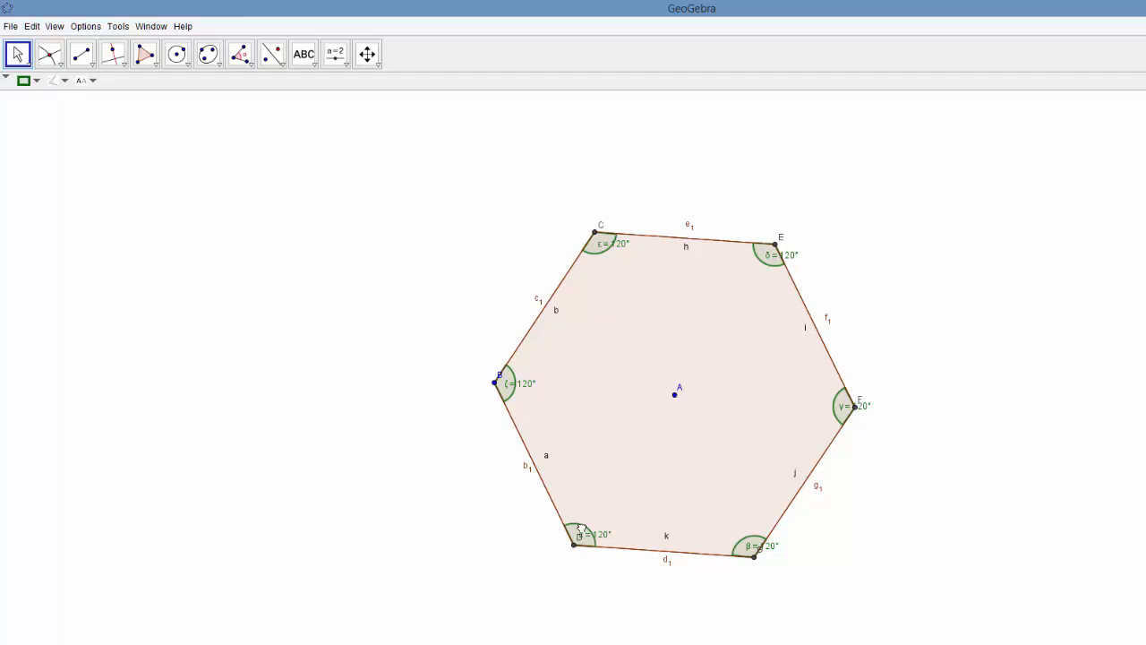
pyautogui.rightClick(580, 529)
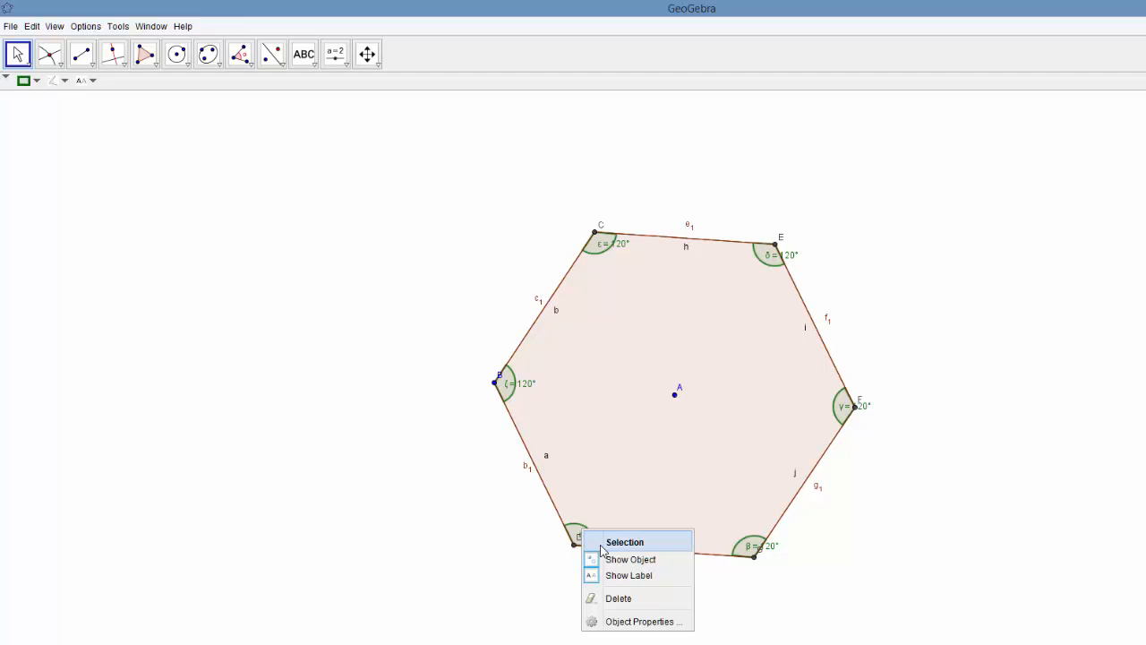
pyautogui.click(622, 622)
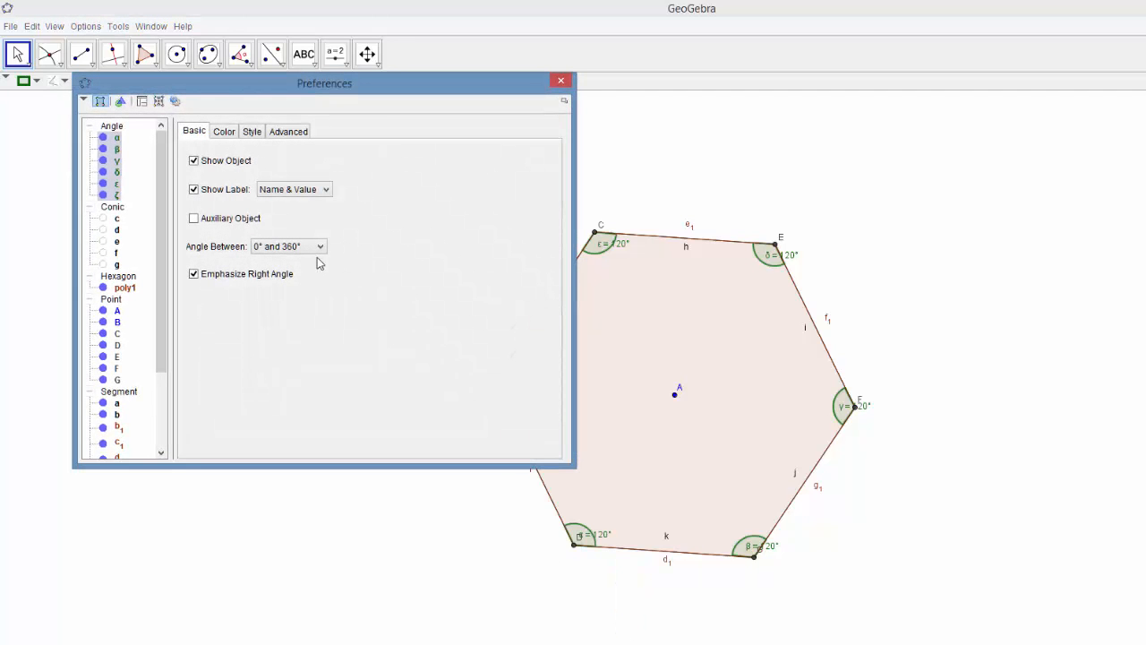
pyautogui.click(316, 191)
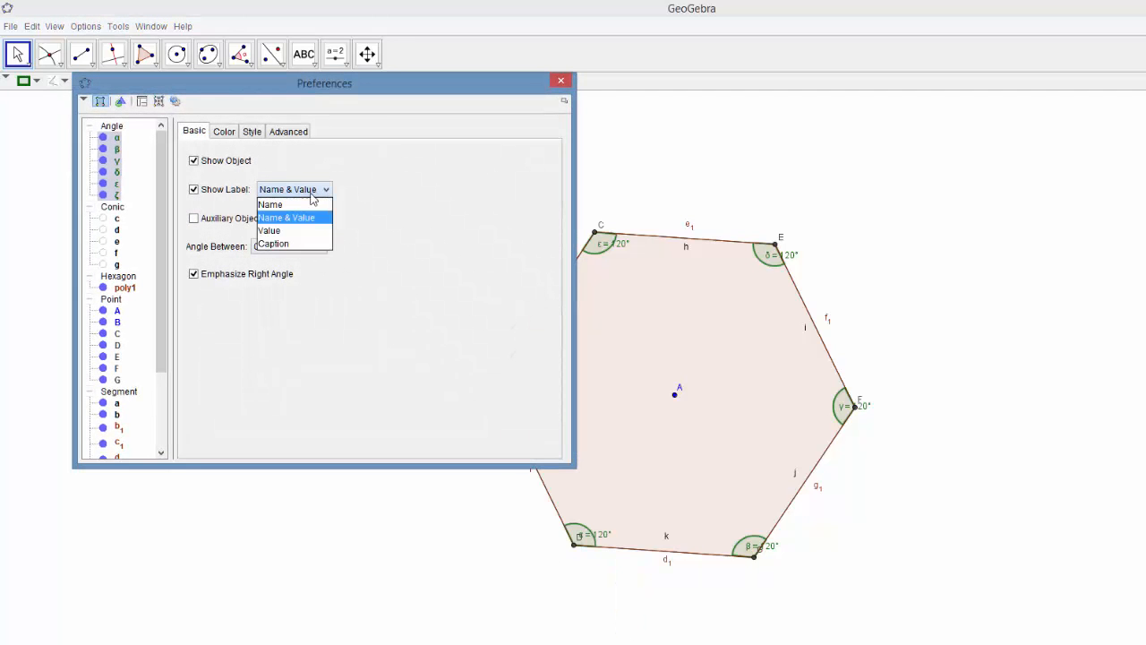
pyautogui.click(280, 232)
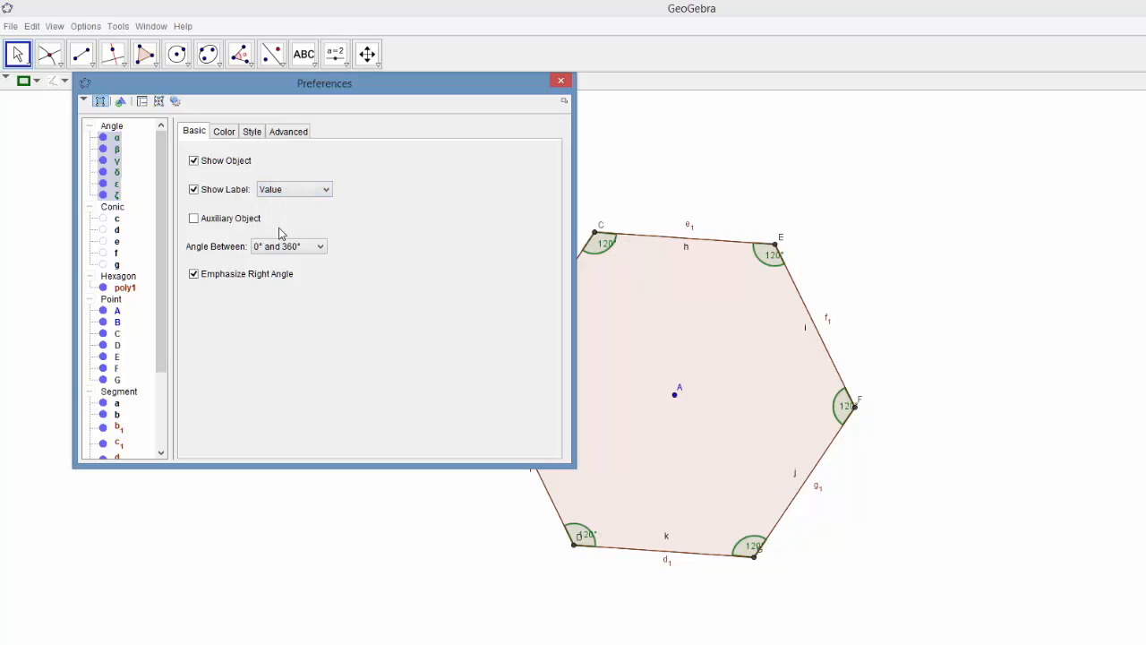
pyautogui.click(561, 81)
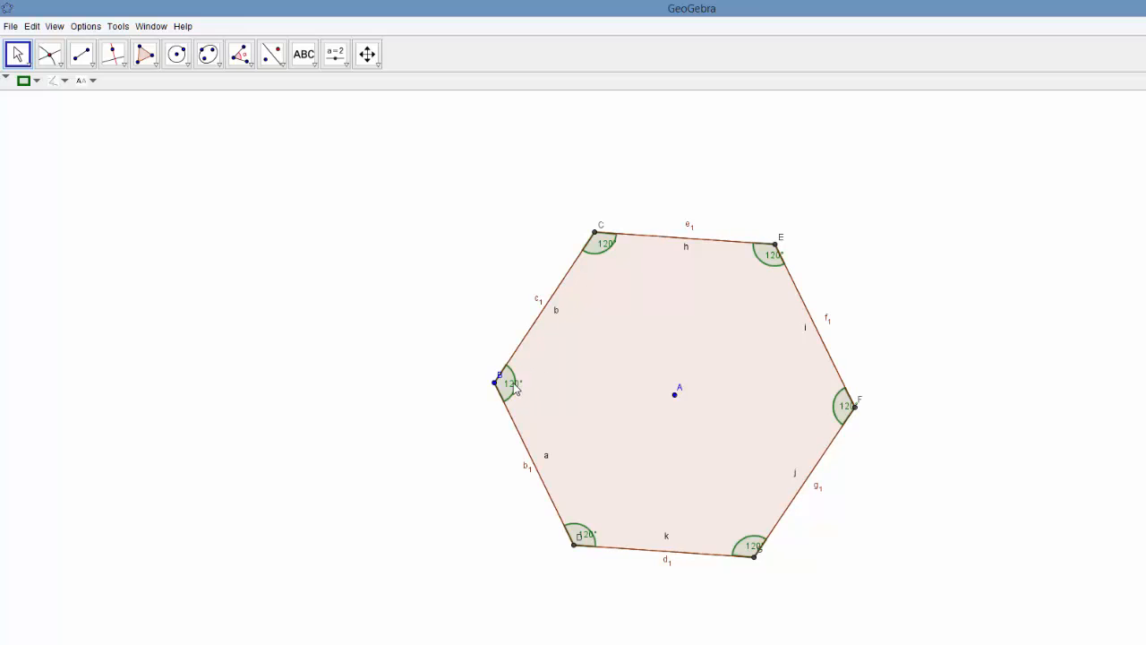
# Step: Reposition the six interior angle labels further inside the hexagon, clear of the angle arcs and vertex names
pyautogui.moveTo(512, 387); pyautogui.dragTo(529, 385)
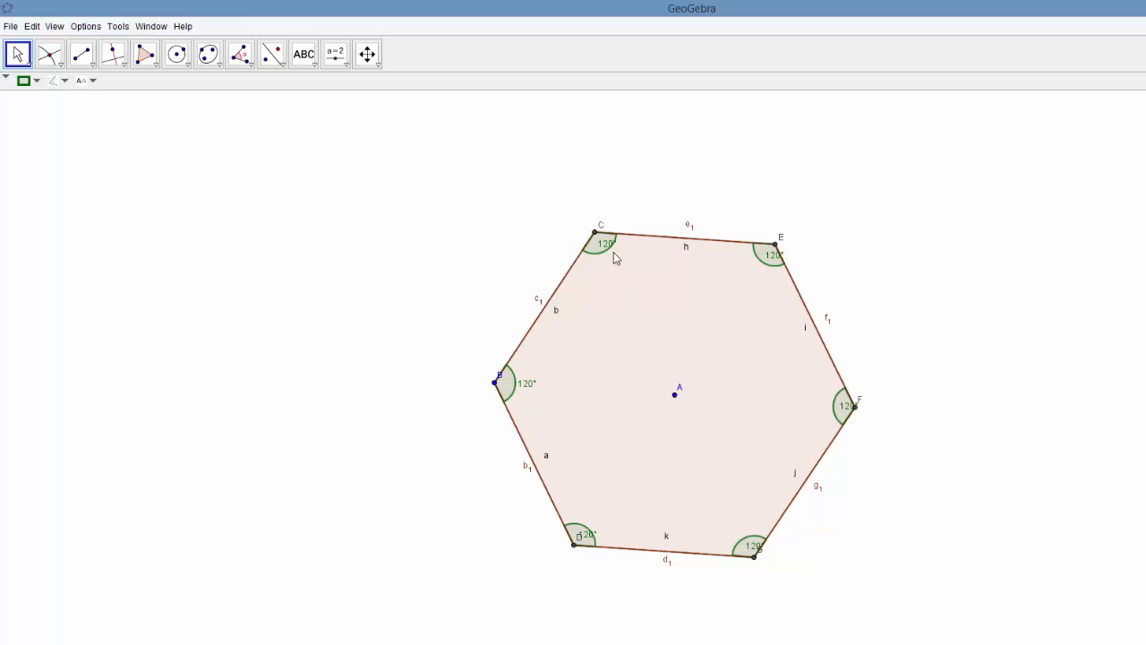
pyautogui.moveTo(606, 245); pyautogui.dragTo(608, 263)
pyautogui.moveTo(770, 265); pyautogui.dragTo(751, 277)
pyautogui.moveTo(847, 409); pyautogui.dragTo(821, 404)
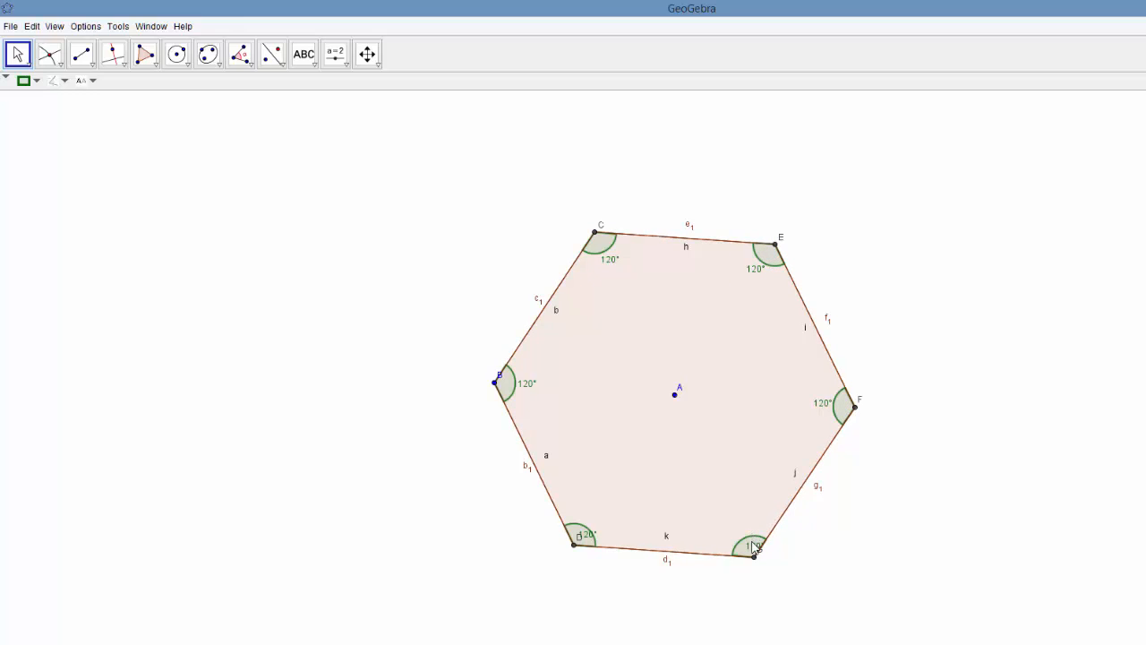
pyautogui.moveTo(752, 540); pyautogui.dragTo(742, 527)
pyautogui.moveTo(588, 535); pyautogui.dragTo(600, 527)
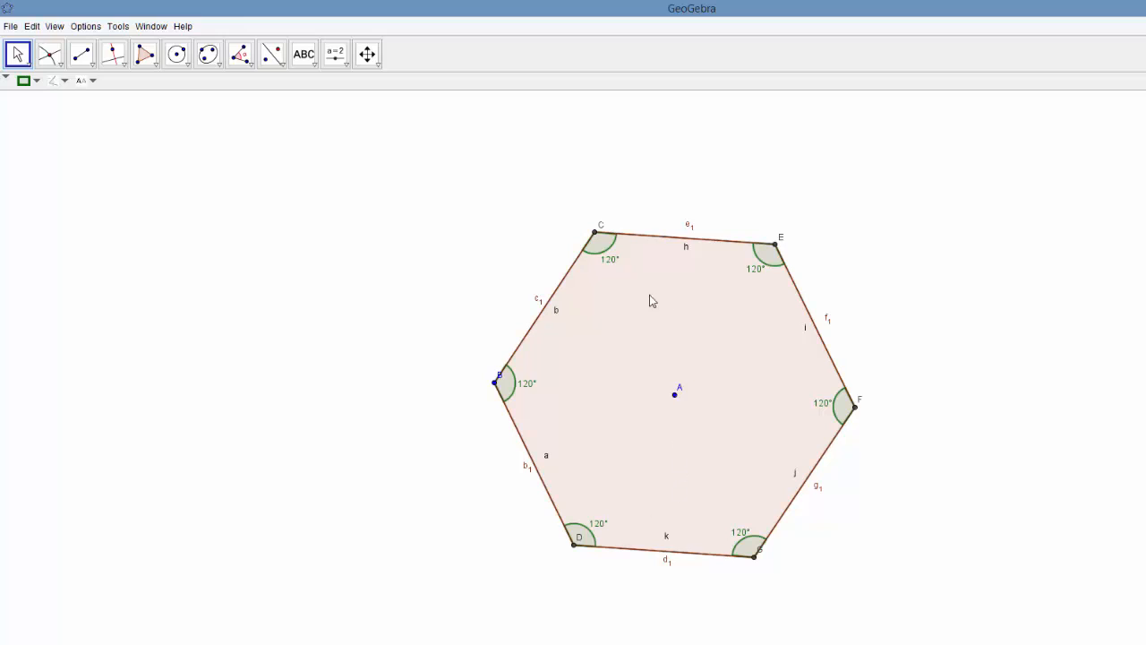
# Step: Select the six black side segments of the hexagon and set their labels to show Value only
pyautogui.click(561, 288)
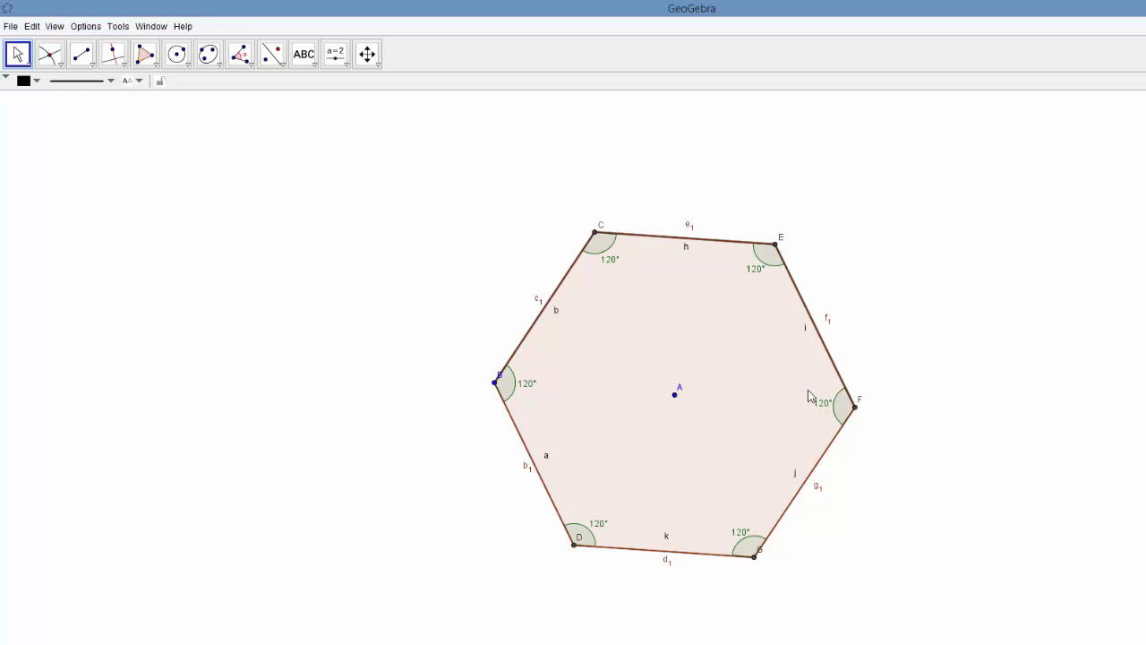
pyautogui.click(826, 447)
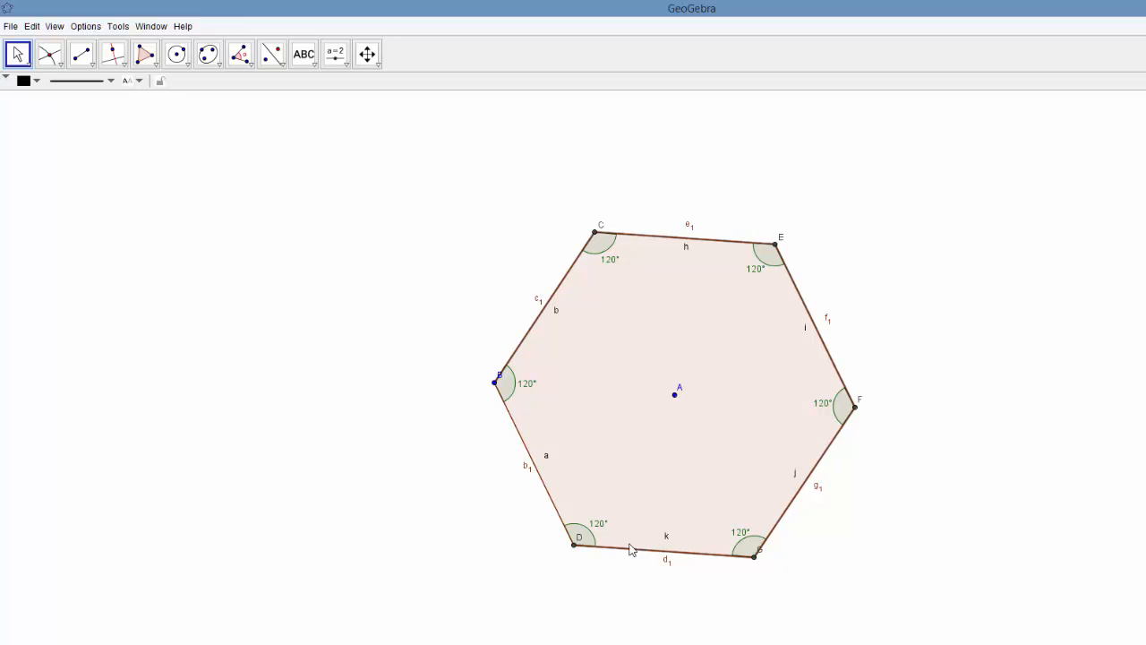
pyautogui.click(550, 495)
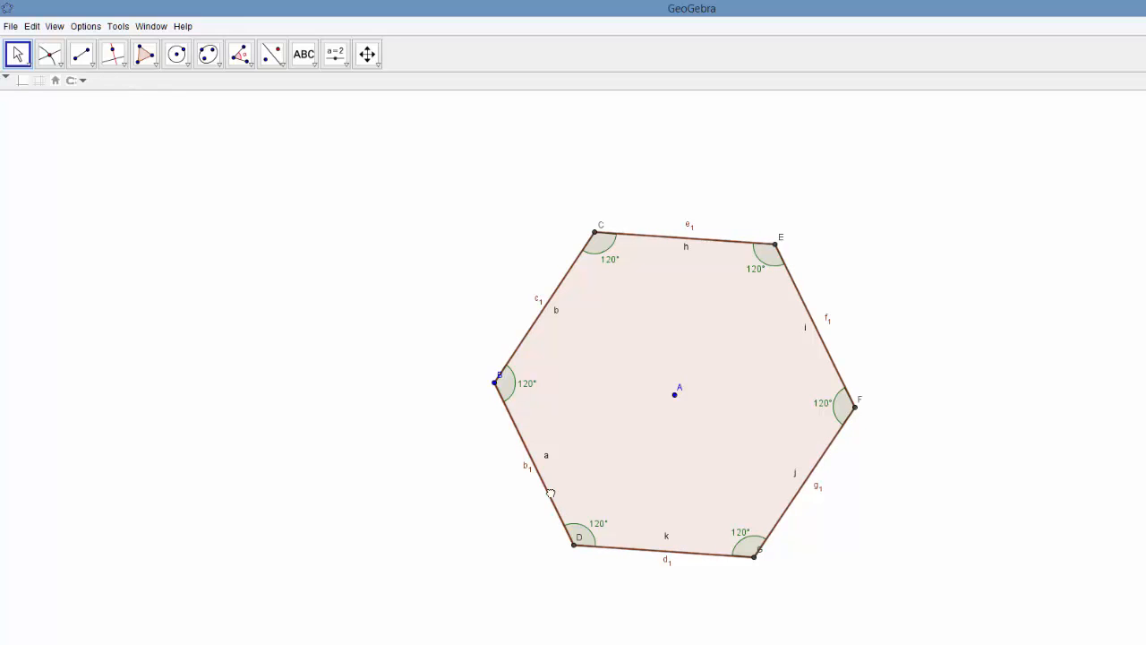
pyautogui.rightClick(549, 492)
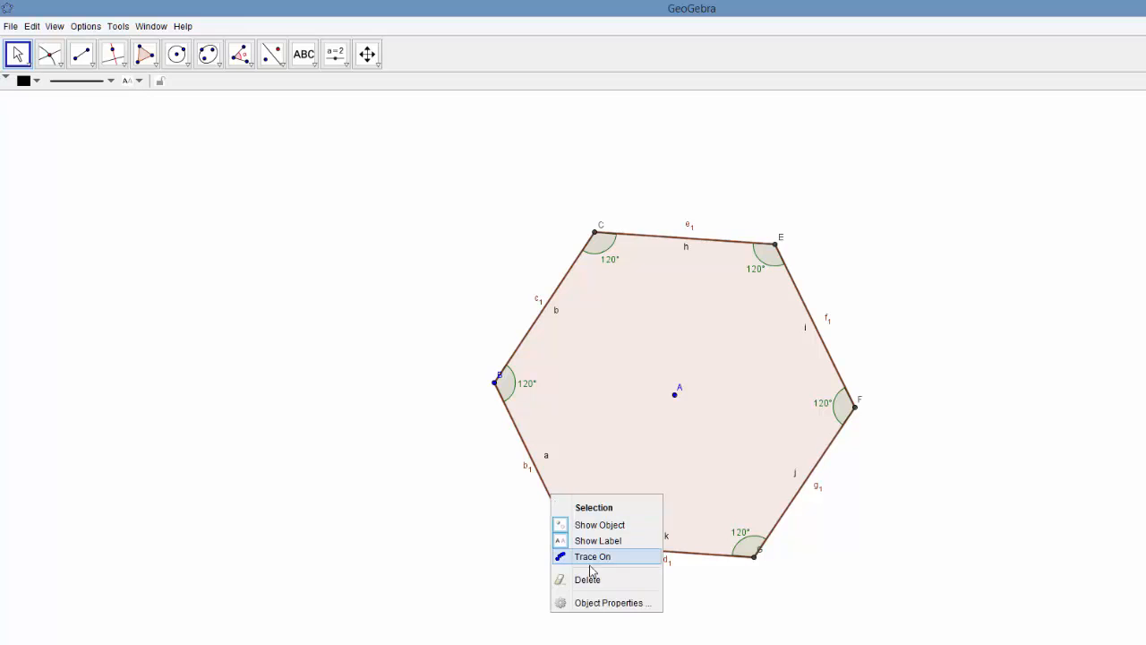
pyautogui.click(600, 606)
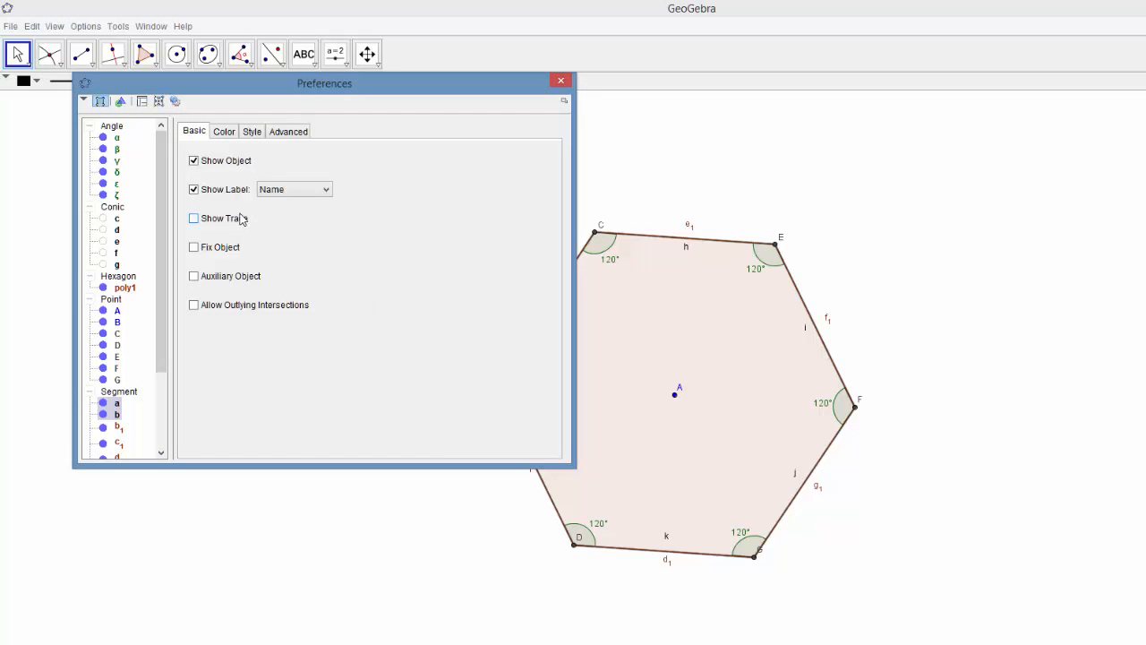
pyautogui.click(326, 193)
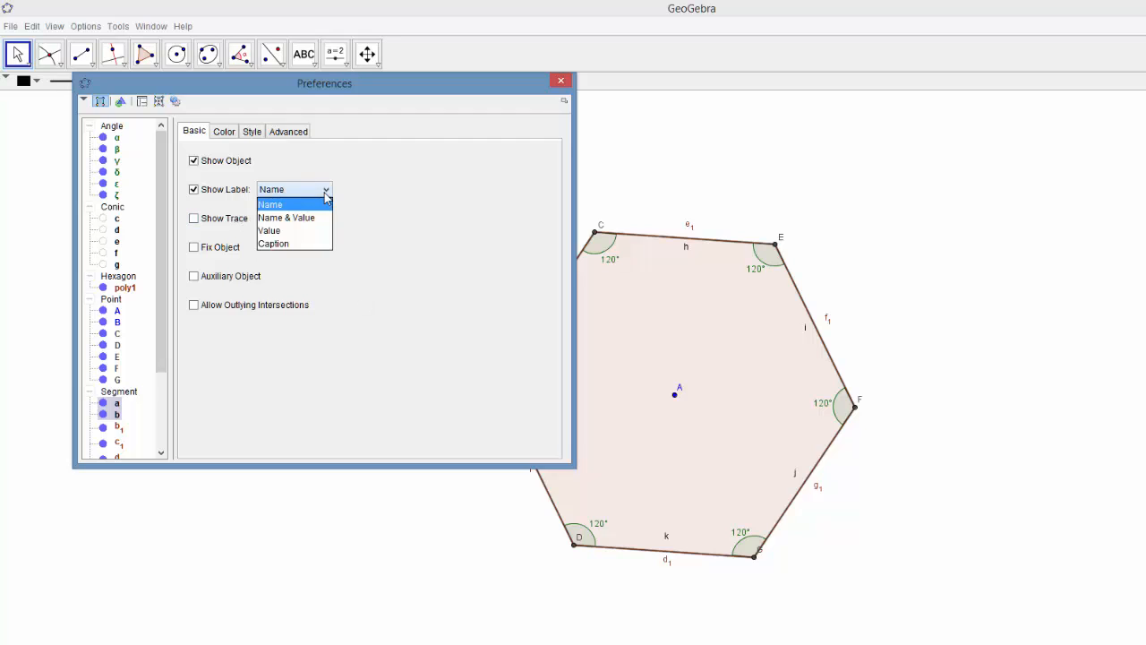
pyautogui.click(289, 231)
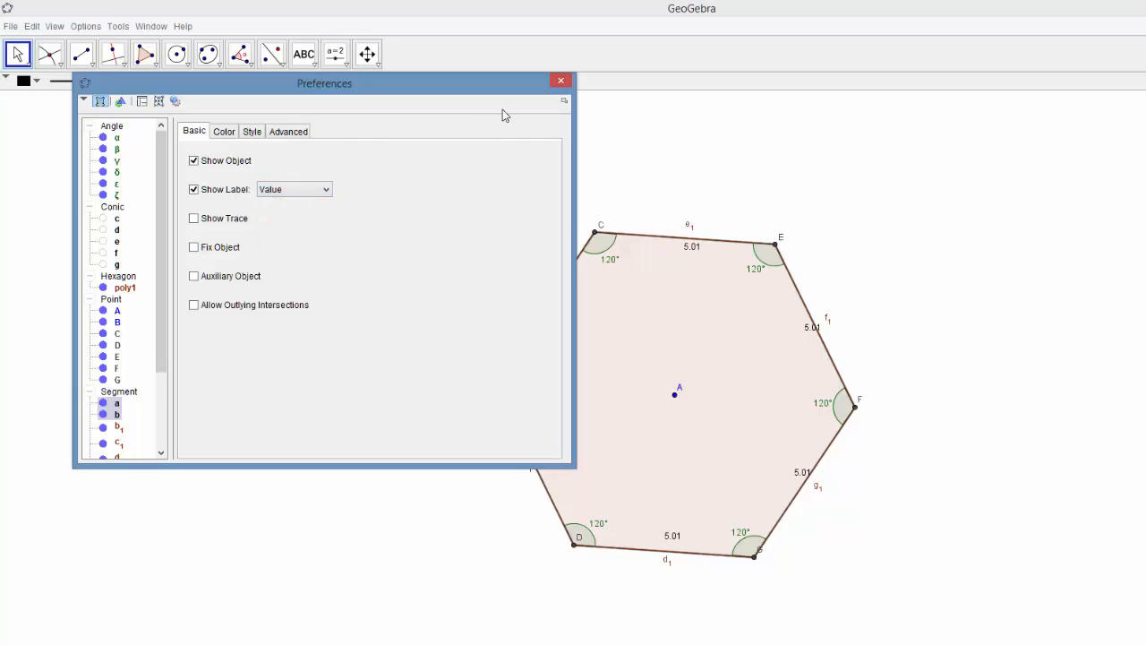
pyautogui.click(565, 83)
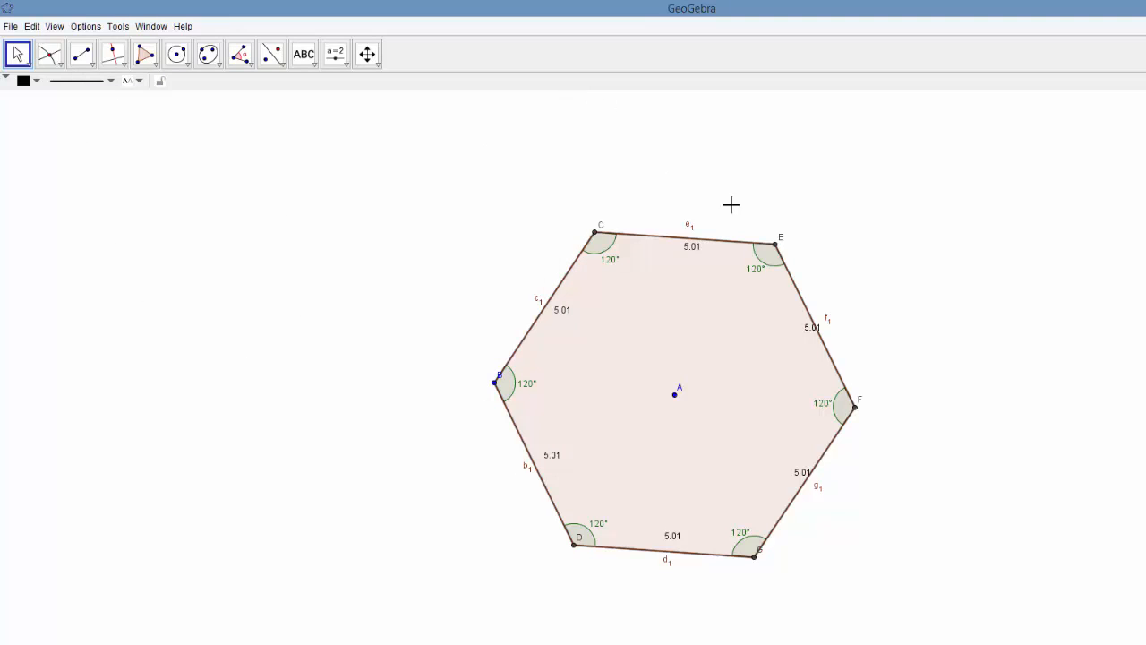
# Step: Reposition the six side-length labels slightly further inside the hexagon, near the middle of each side
pyautogui.moveTo(810, 330); pyautogui.dragTo(803, 337)
pyautogui.moveTo(804, 477); pyautogui.dragTo(794, 479)
pyautogui.moveTo(675, 540); pyautogui.dragTo(670, 543)
pyautogui.moveTo(551, 459); pyautogui.dragTo(551, 466)
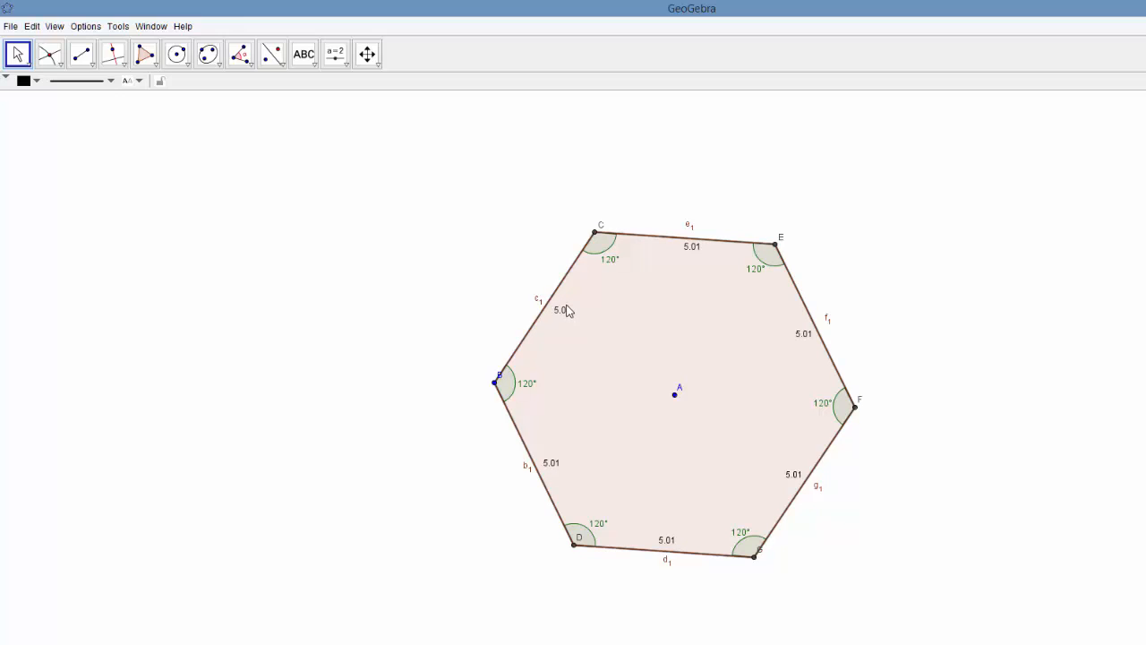
pyautogui.moveTo(565, 310); pyautogui.dragTo(560, 316)
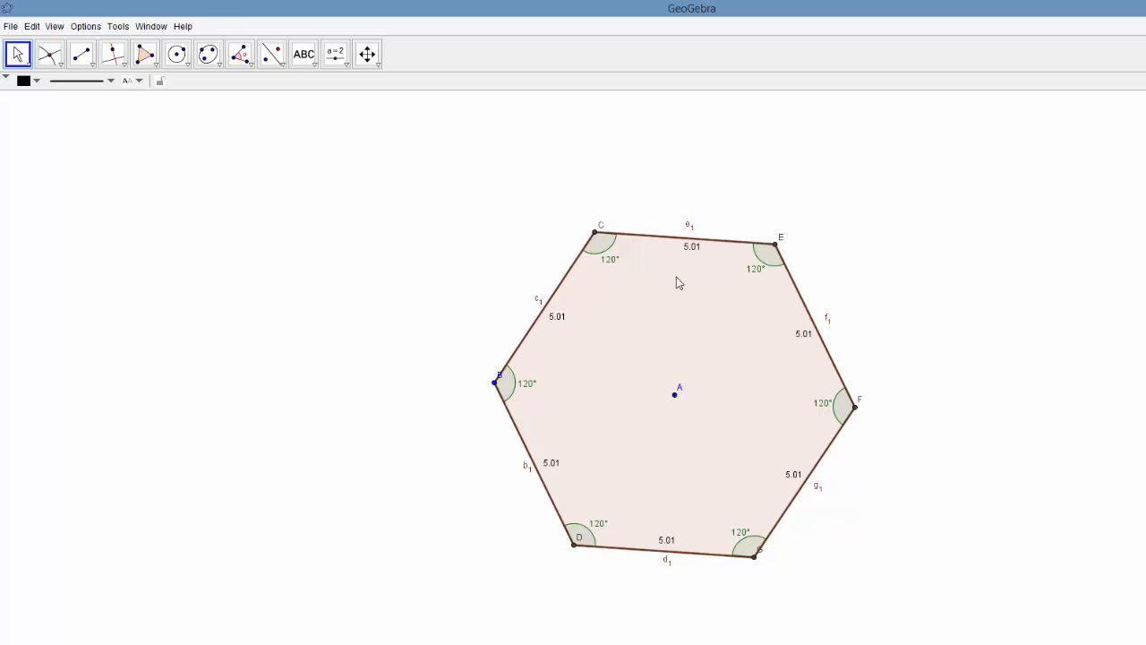
pyautogui.moveTo(690, 253); pyautogui.dragTo(687, 260)
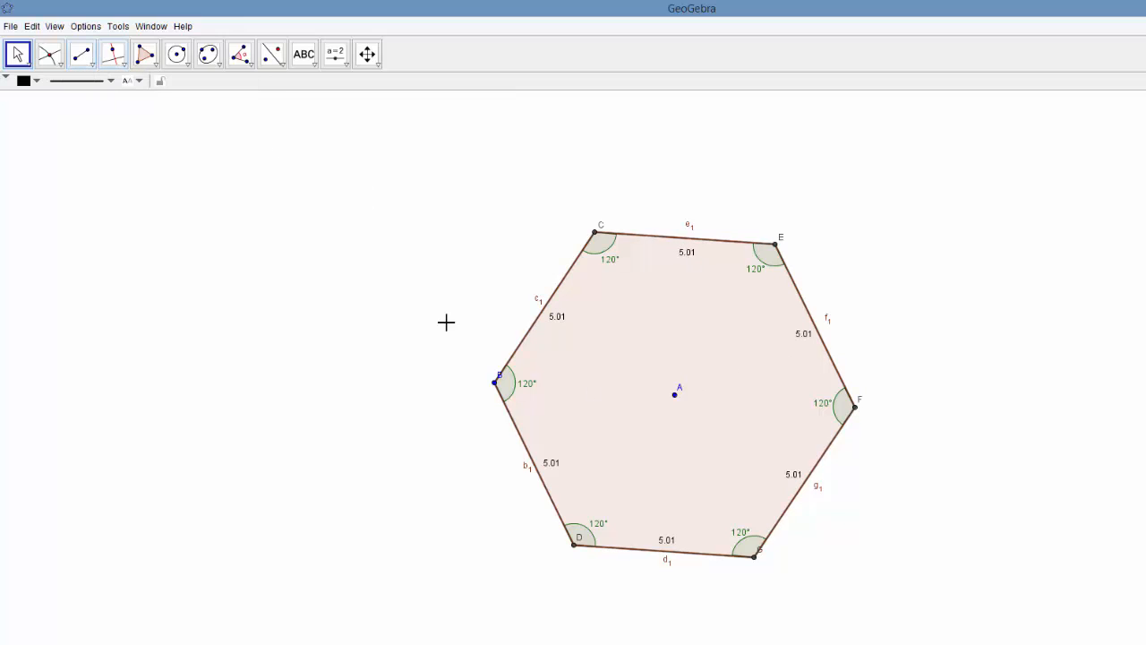
# Step: Move centre A and vertex B further apart to enlarge the hexagon to a side length of about 6.24
pyautogui.moveTo(675, 395); pyautogui.dragTo(704, 391)
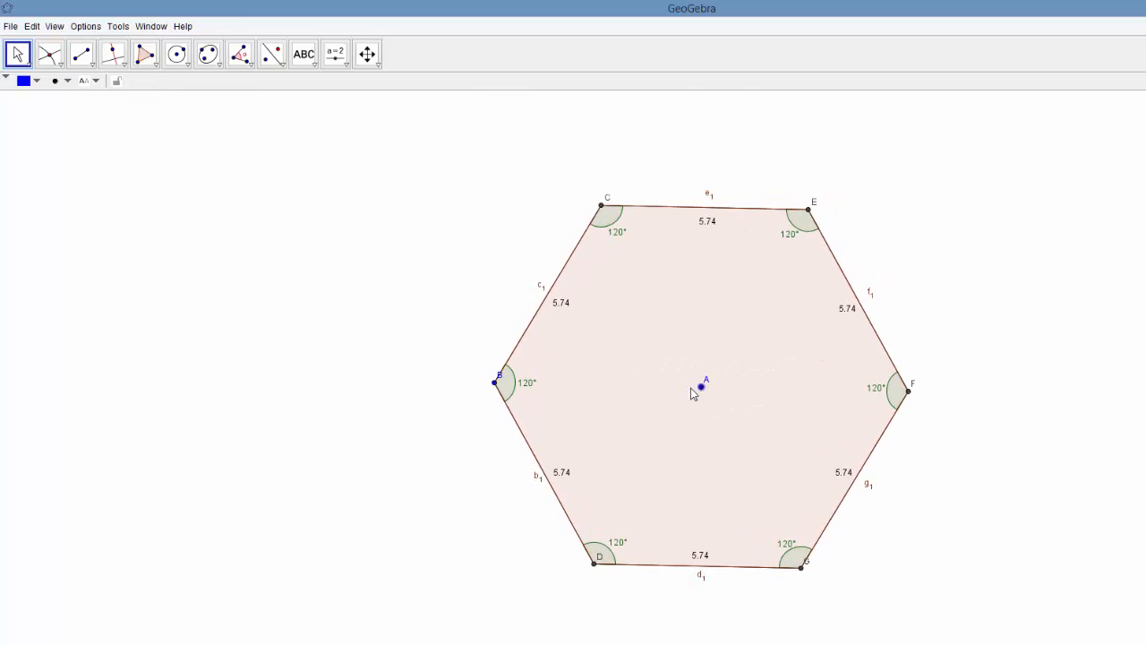
pyautogui.moveTo(498, 384)
pyautogui.mouseDown()
pyautogui.moveTo(443, 391)
pyautogui.moveTo(501, 382)
pyautogui.moveTo(478, 384)
pyautogui.mouseUp()
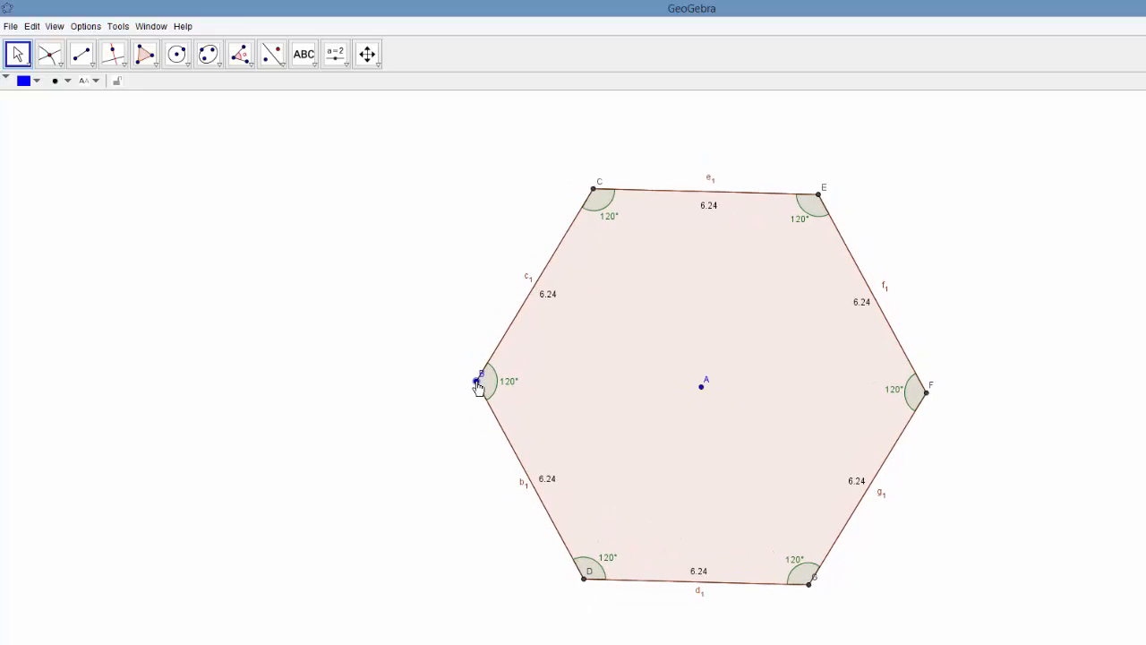